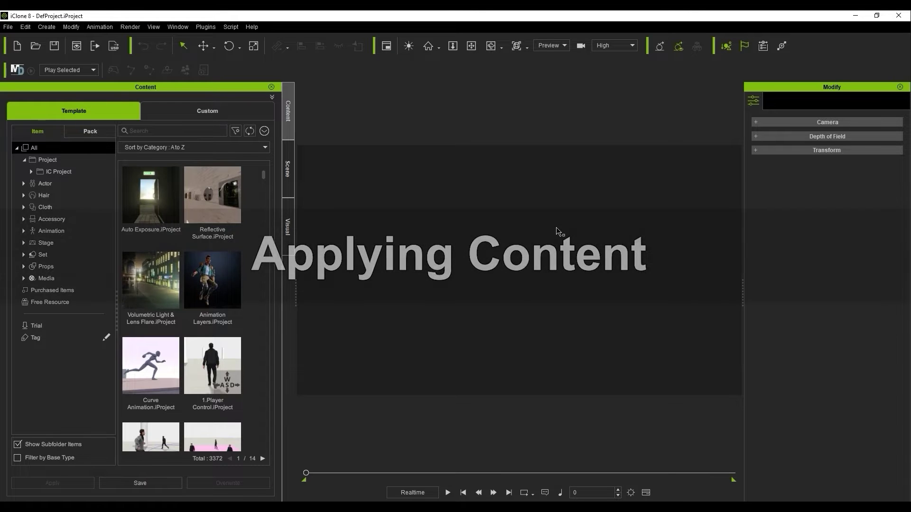
Reset iClone's workspace to the default layout from Window > Workspace > Reset Layout
{"action": "left_click", "coordinate": [178, 27]}
{"action": "mouse_move", "coordinate": [277, 42]}
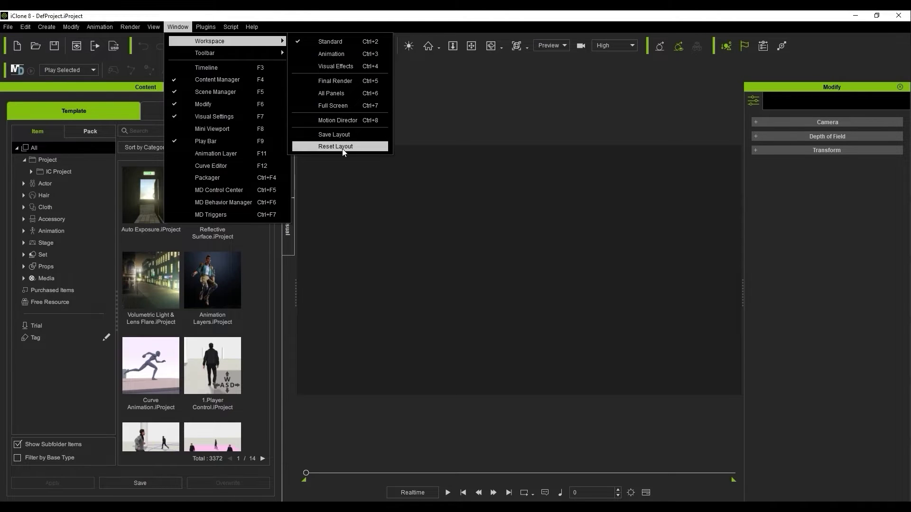
{"action": "left_click", "coordinate": [374, 148]}
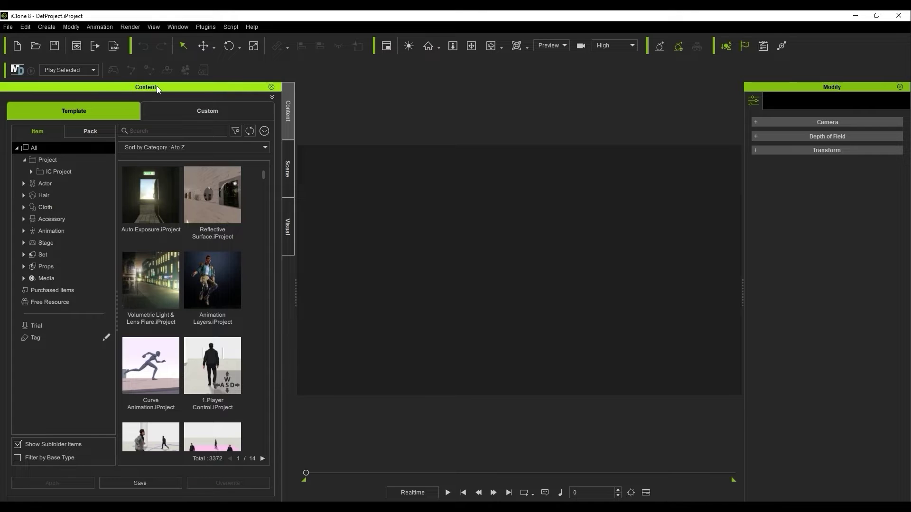
Add CC4 Kevin.ccAvatar from the Characters pack, filtered to Actor > Character, to the scene
{"action": "left_click", "coordinate": [112, 130]}
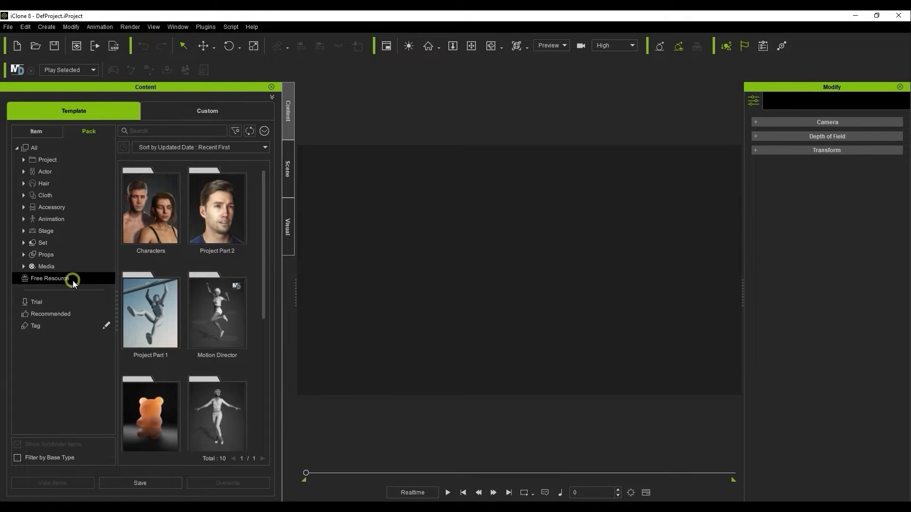
{"action": "mouse_move", "coordinate": [259, 189]}
{"action": "left_mouse_down"}
{"action": "mouse_move", "coordinate": [260, 323]}
{"action": "mouse_move", "coordinate": [271, 235]}
{"action": "mouse_move", "coordinate": [265, 175]}
{"action": "left_mouse_up"}
{"action": "double_click", "coordinate": [158, 218]}
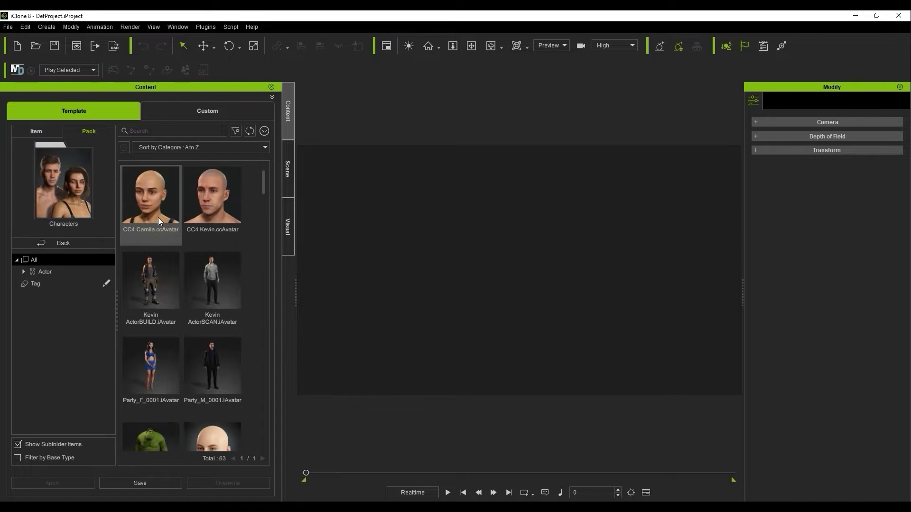
{"action": "left_click_drag", "start_coordinate": [264, 186], "coordinate": [286, 241]}
{"action": "left_click", "coordinate": [25, 272]}
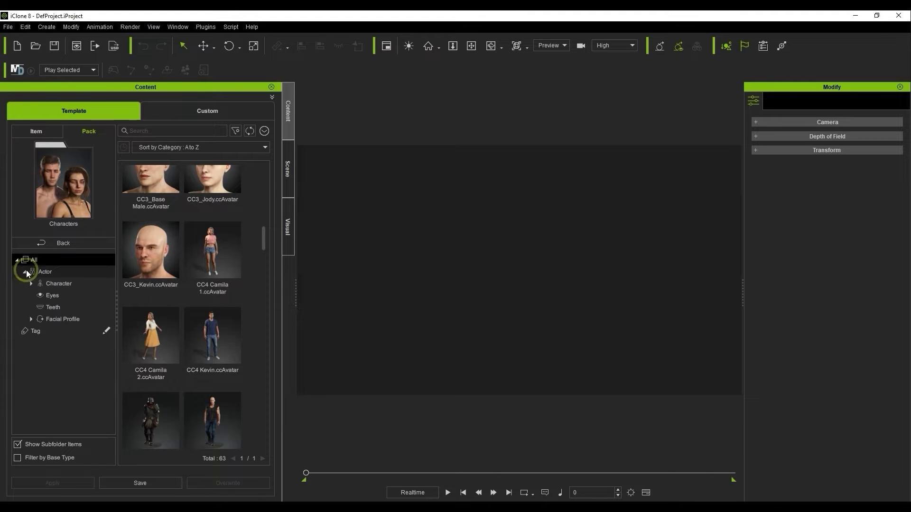
{"action": "left_click", "coordinate": [78, 283]}
{"action": "left_click_drag", "start_coordinate": [265, 203], "coordinate": [278, 328]}
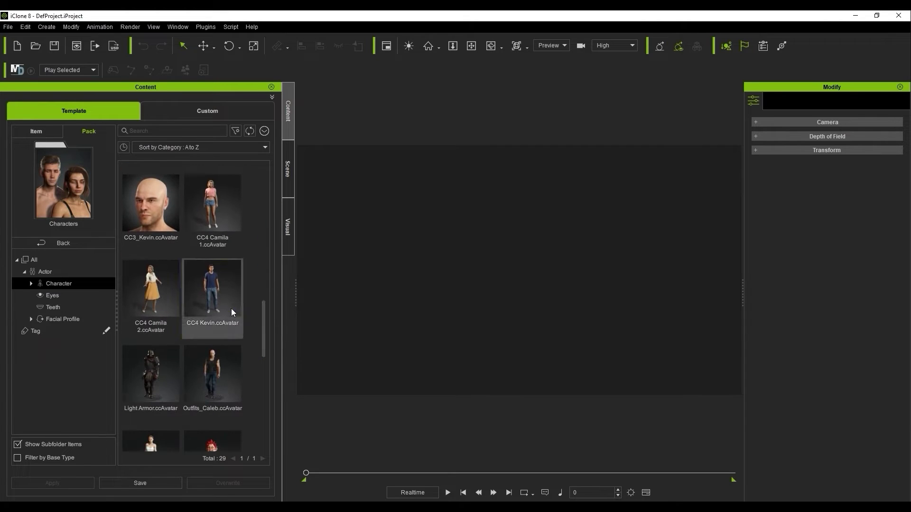
{"action": "double_click", "coordinate": [231, 307]}
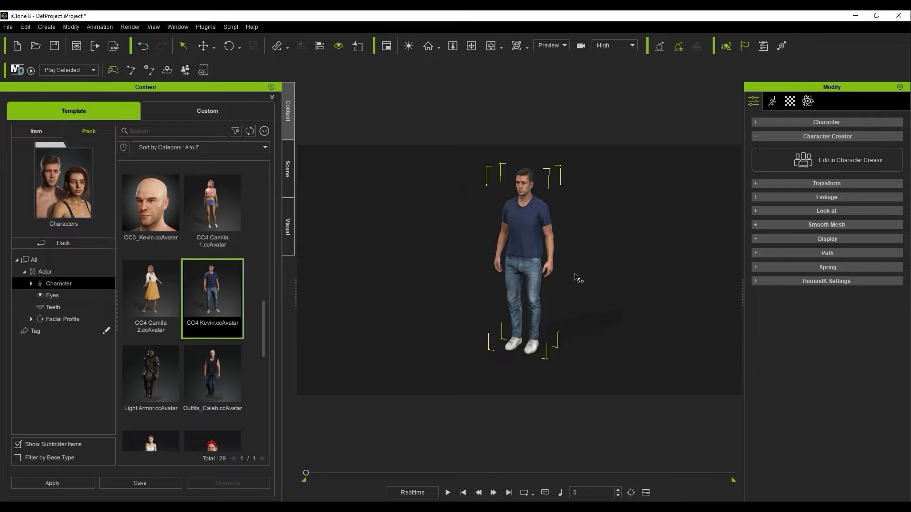
Try the Aqua and Back Rim_Left lighting presets from Scenes & Effects, finishing with Brilliant.ccLightroom
{"action": "left_click", "coordinate": [95, 246]}
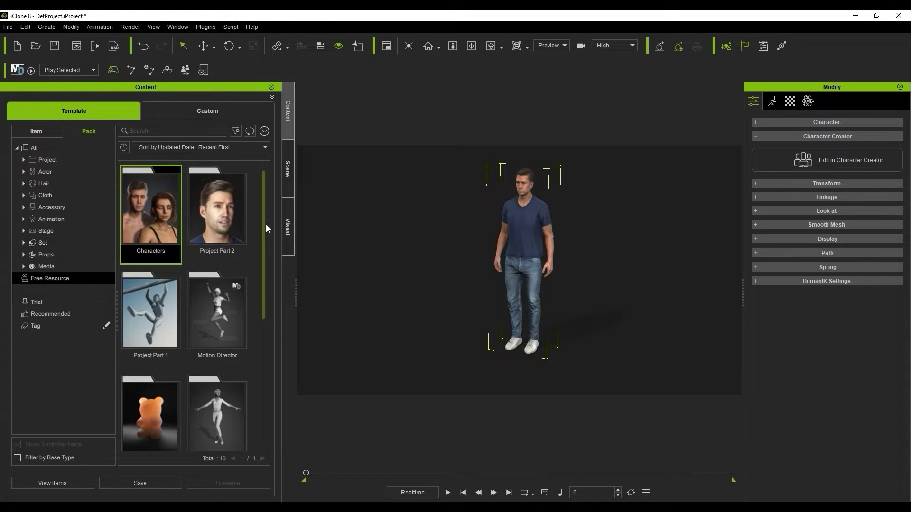
{"action": "left_click_drag", "start_coordinate": [264, 224], "coordinate": [261, 356]}
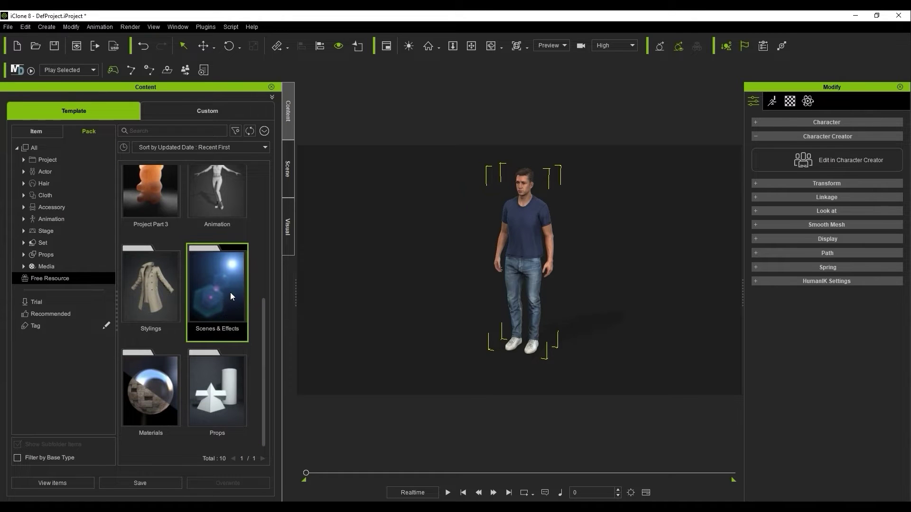
{"action": "double_click", "coordinate": [230, 292]}
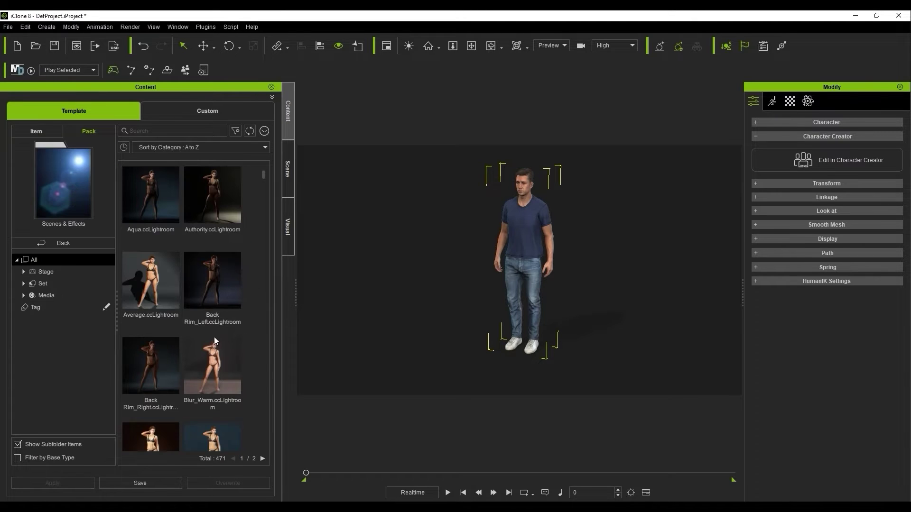
{"action": "double_click", "coordinate": [155, 200]}
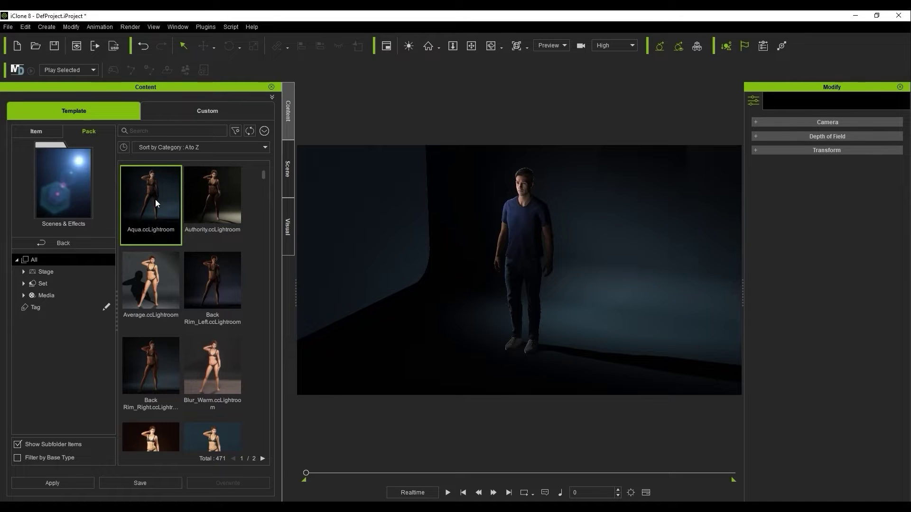
{"action": "double_click", "coordinate": [232, 275]}
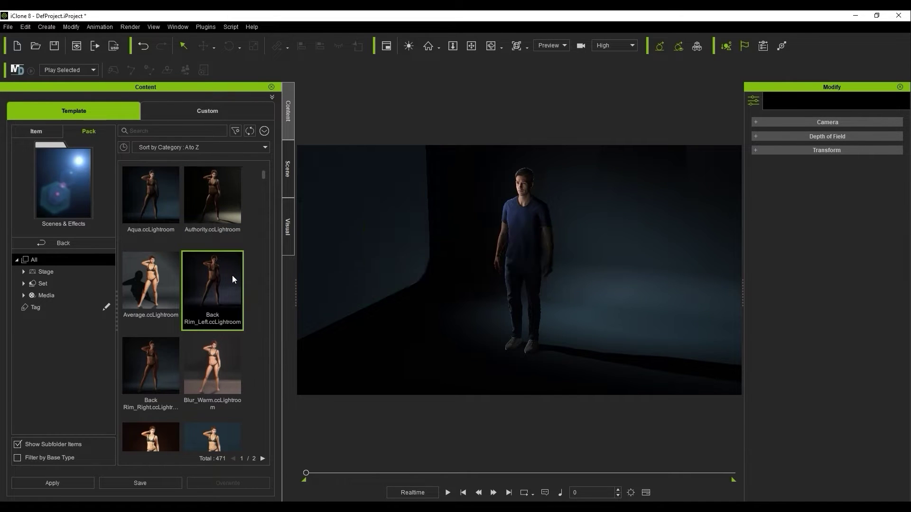
{"action": "left_click_drag", "start_coordinate": [265, 178], "coordinate": [261, 185]}
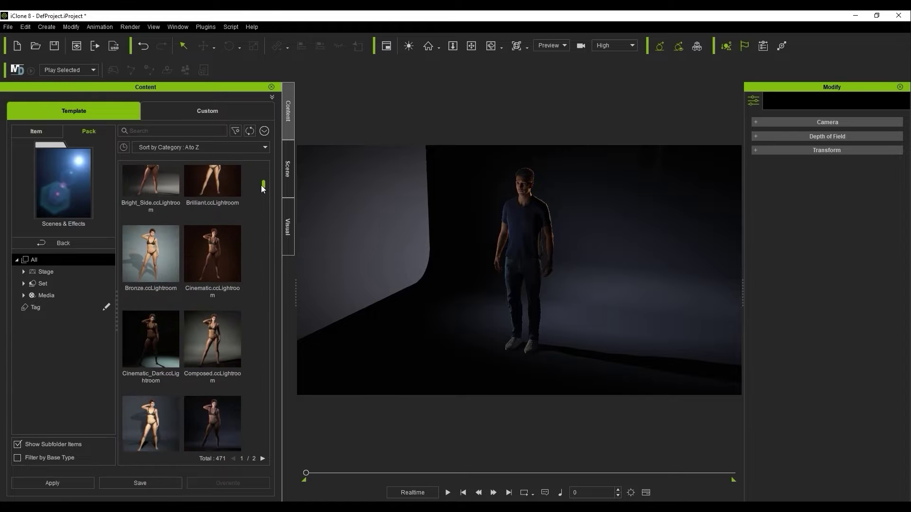
{"action": "scroll", "coordinate": [228, 256], "scroll_direction": "up", "scroll_amount": 1}
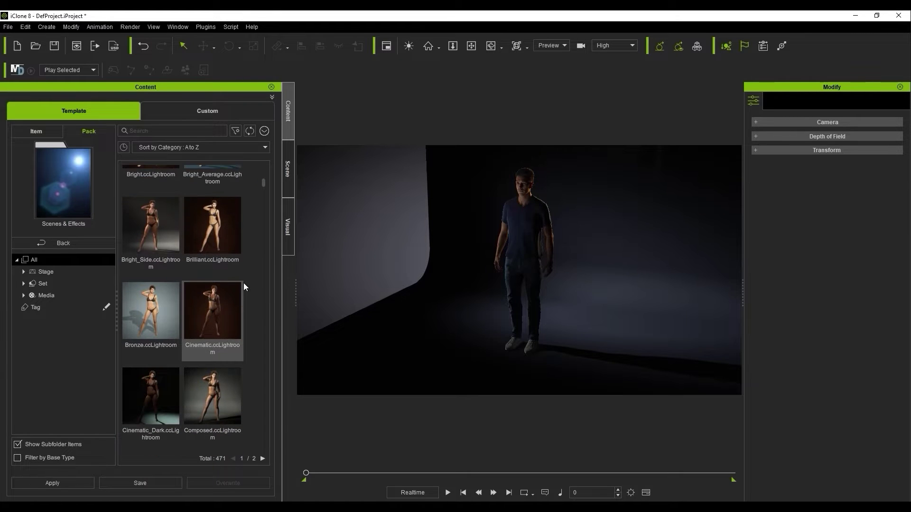
{"action": "double_click", "coordinate": [234, 252]}
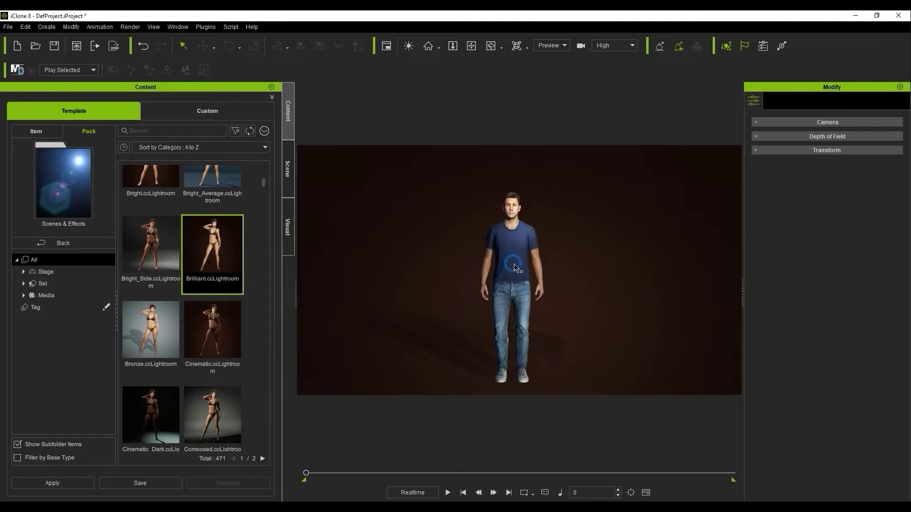
Make Kevin perform Posing_M from his right-click Perform menu
{"action": "right_click", "coordinate": [514, 264]}
{"action": "mouse_move", "coordinate": [540, 360]}
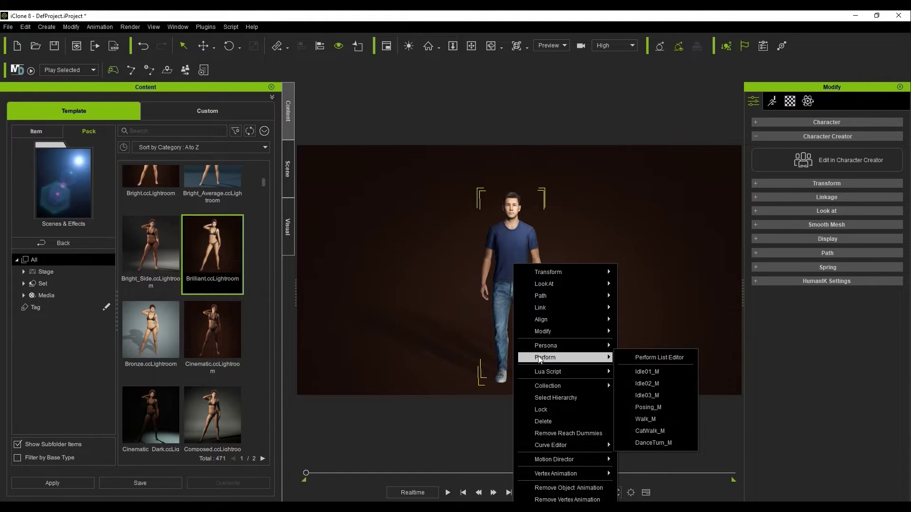
{"action": "left_click", "coordinate": [674, 404]}
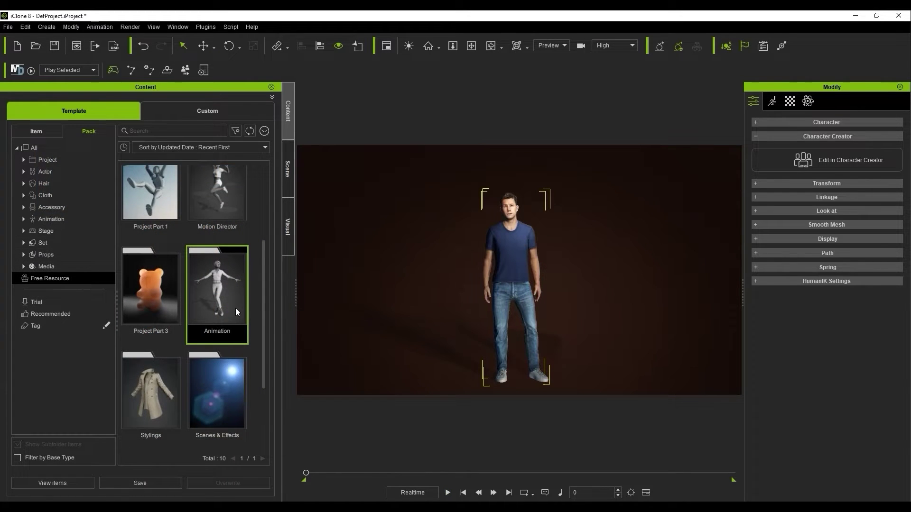
Apply the _Talk_M.iMotionPlus talking motion from the Animation pack to Kevin
{"action": "double_click", "coordinate": [235, 308]}
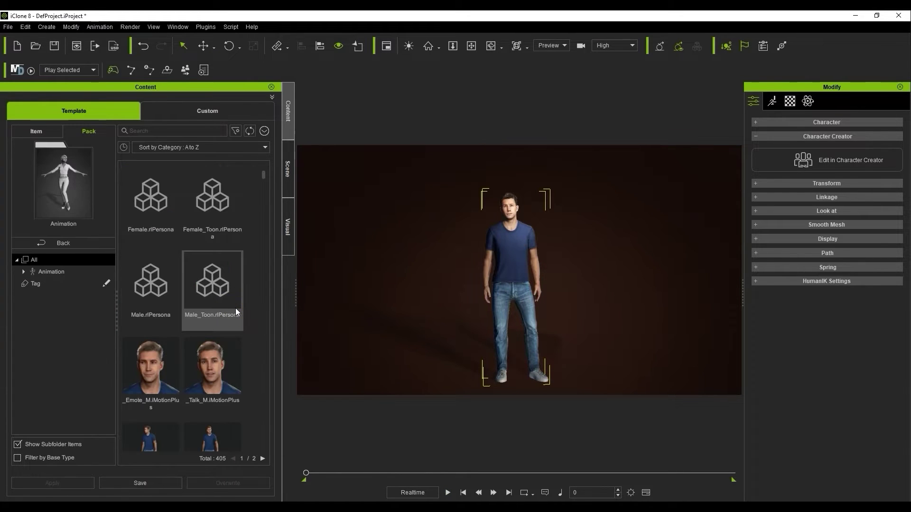
{"action": "scroll", "coordinate": [266, 179], "scroll_direction": "down", "scroll_amount": 3}
{"action": "mouse_move", "coordinate": [266, 180]}
{"action": "left_mouse_down"}
{"action": "mouse_move", "coordinate": [266, 210]}
{"action": "mouse_move", "coordinate": [268, 179]}
{"action": "left_mouse_up"}
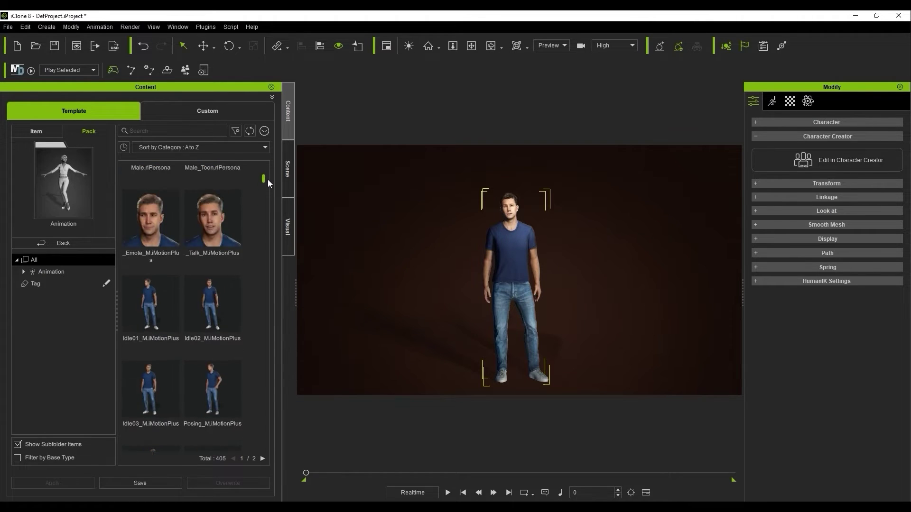
{"action": "left_click", "coordinate": [227, 224]}
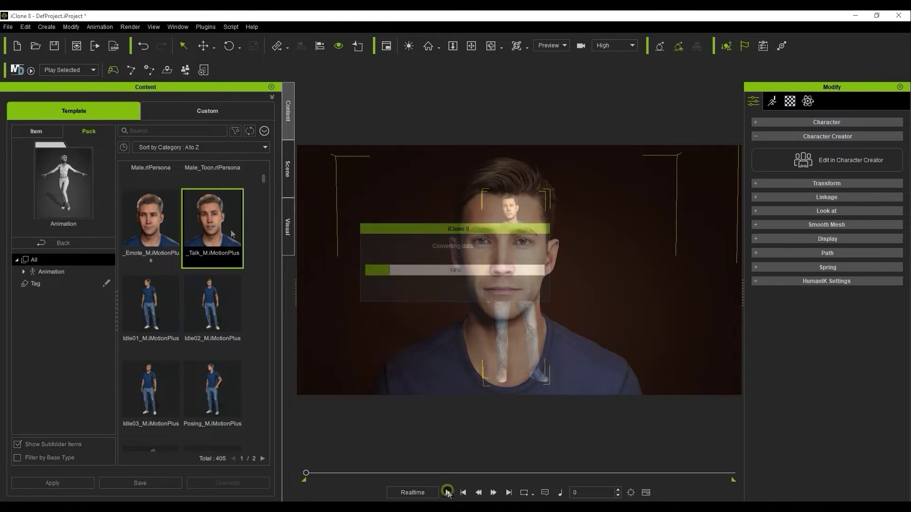
{"action": "left_click", "coordinate": [448, 493]}
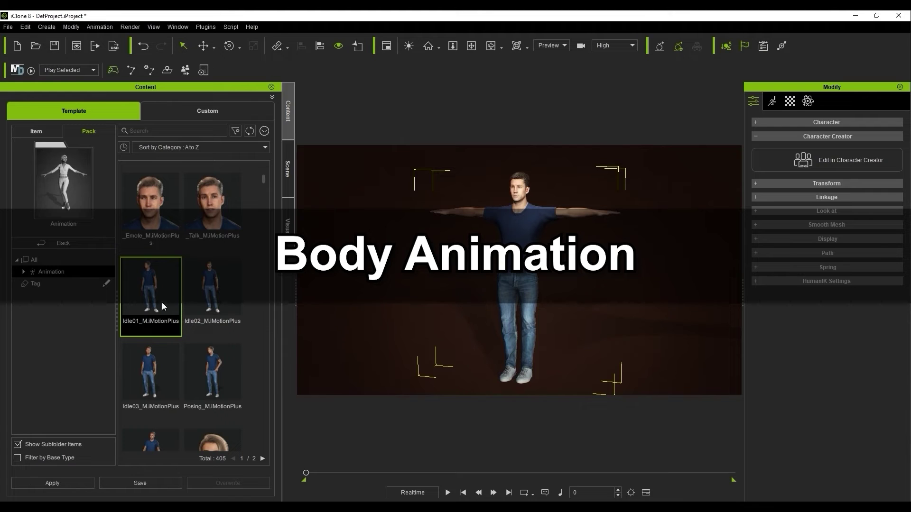
Drop Idle01_M.iMotionPlus onto Kevin, play it briefly, then rewind to frame 0
{"action": "left_click_drag", "start_coordinate": [161, 306], "coordinate": [545, 325]}
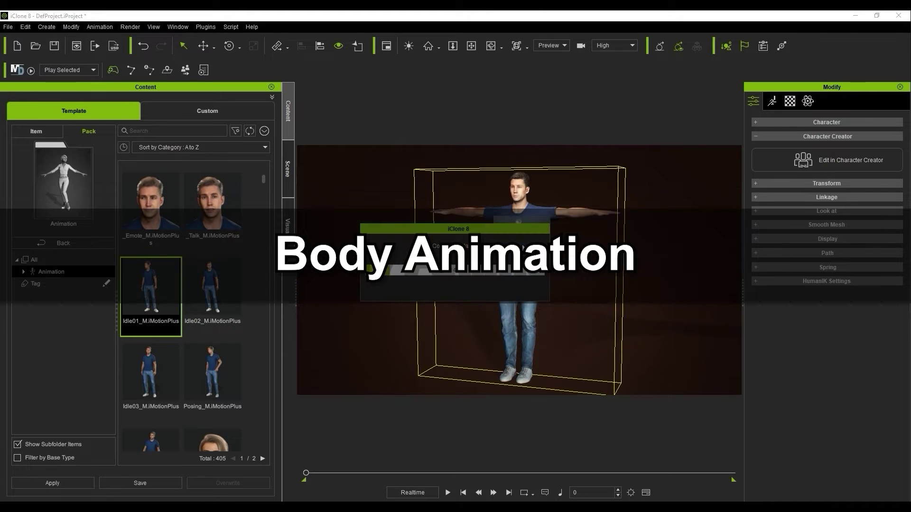
{"action": "left_click", "coordinate": [452, 492]}
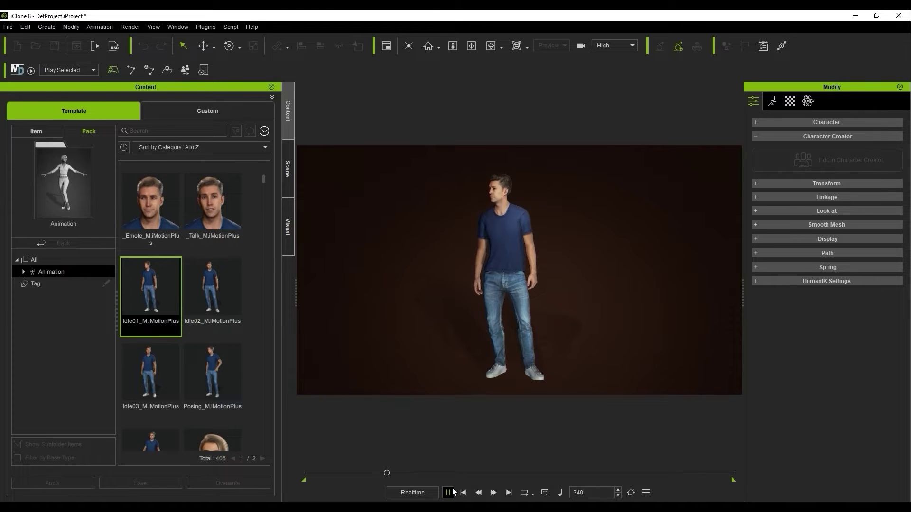
{"action": "left_click", "coordinate": [453, 492]}
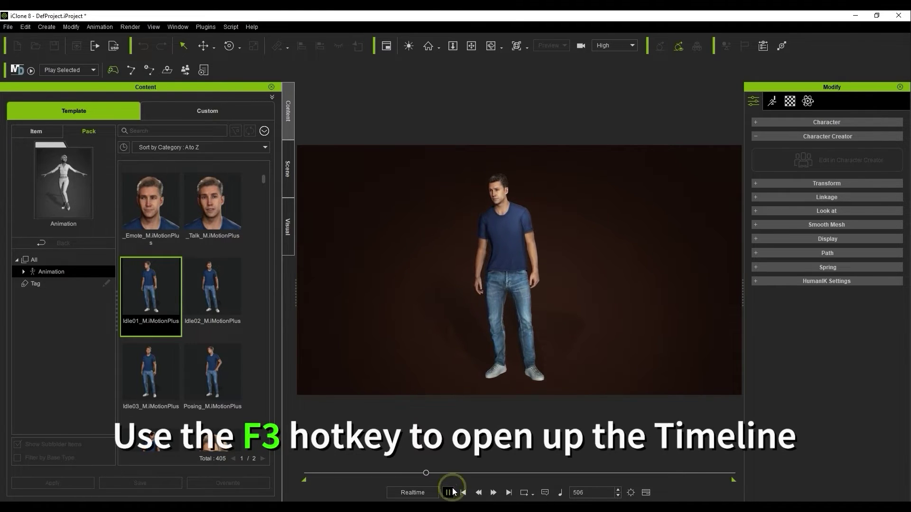
{"action": "left_click", "coordinate": [463, 492]}
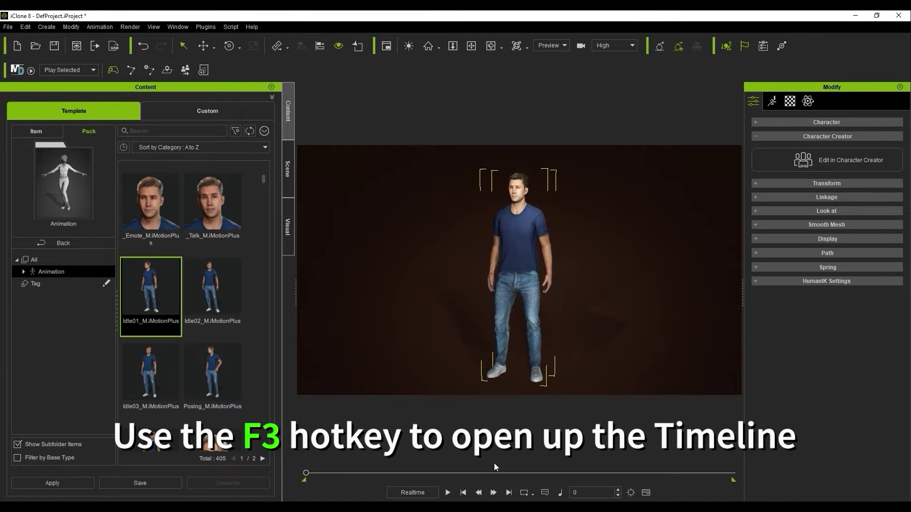
Show the timeline and select the Idle01_M clip on Kevin's Motion track
{"action": "left_click", "coordinate": [178, 27]}
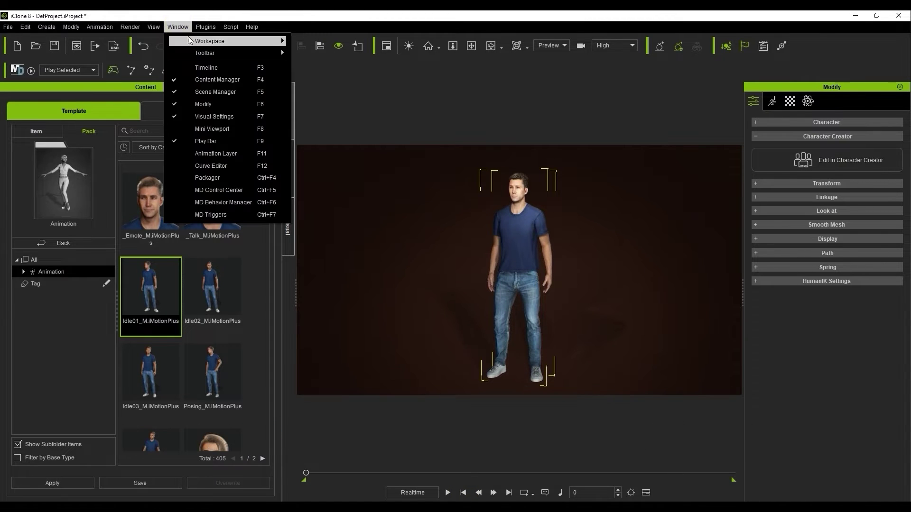
{"action": "left_click", "coordinate": [237, 68]}
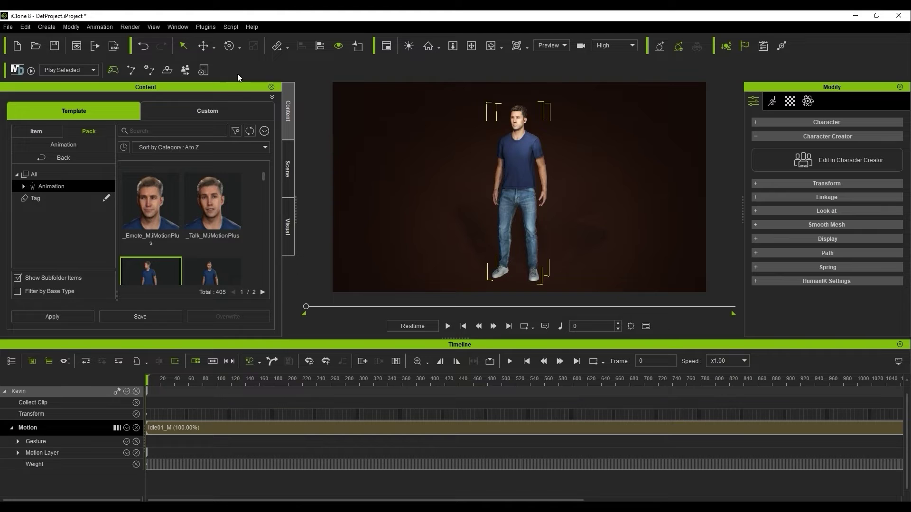
{"action": "left_click", "coordinate": [54, 394]}
{"action": "left_click", "coordinate": [30, 428]}
{"action": "left_click", "coordinate": [171, 435]}
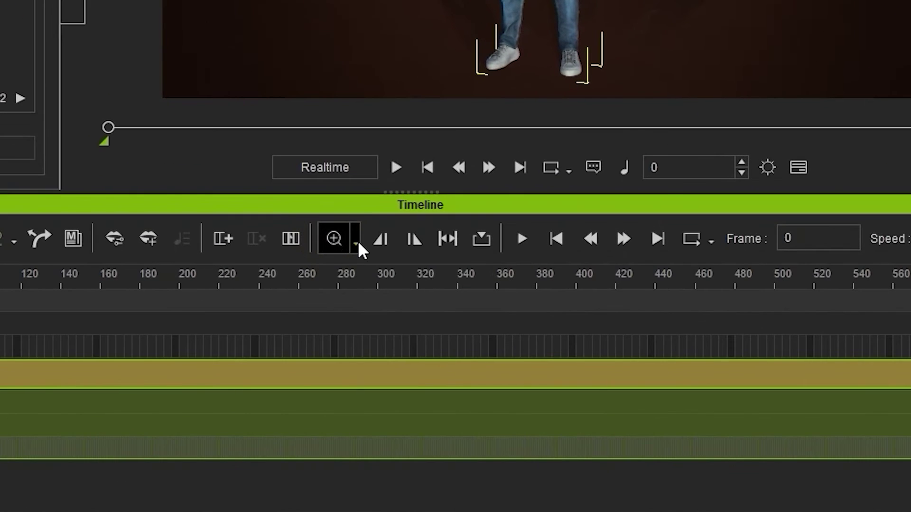
Zoom the timeline out twice and scrub the playhead to preview the idle motion
{"action": "left_click", "coordinate": [428, 362]}
{"action": "left_click", "coordinate": [398, 296]}
{"action": "left_click", "coordinate": [338, 238]}
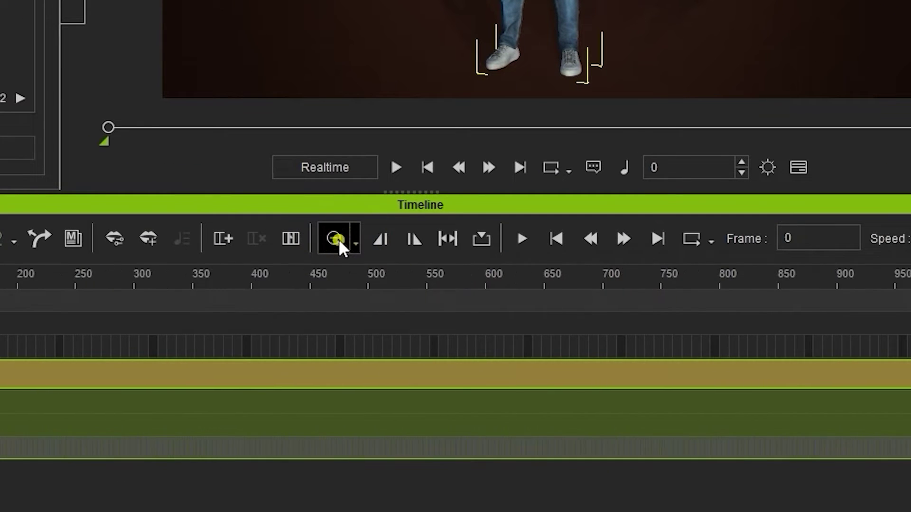
{"action": "left_click", "coordinate": [338, 238]}
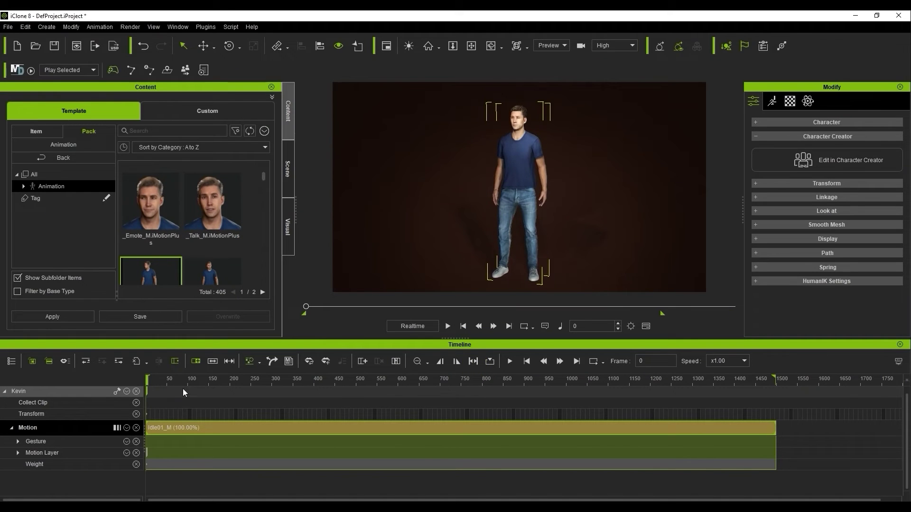
{"action": "left_click_drag", "start_coordinate": [199, 380], "coordinate": [123, 385]}
{"action": "left_click", "coordinate": [105, 29]}
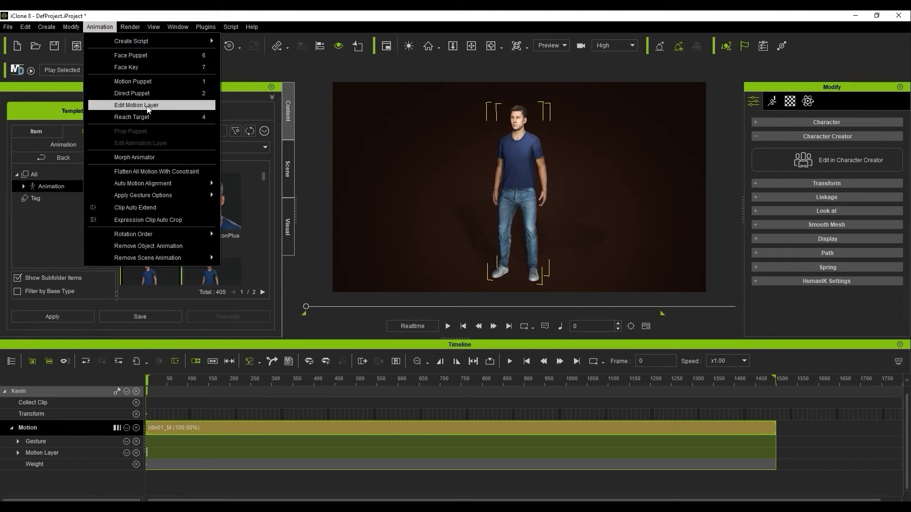
In Edit Motion Layer, move Kevin's wrist up to chest height and rotate the hand upward
{"action": "left_click", "coordinate": [166, 105]}
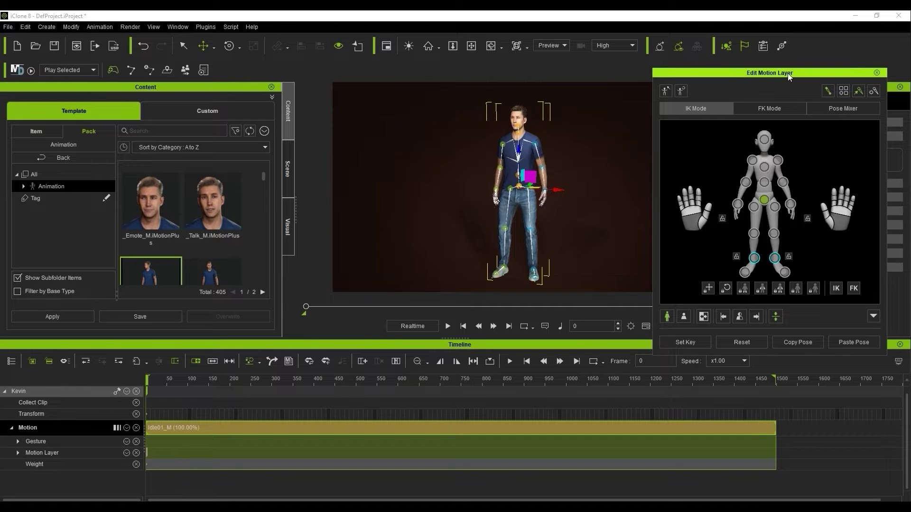
{"action": "left_click", "coordinate": [736, 204]}
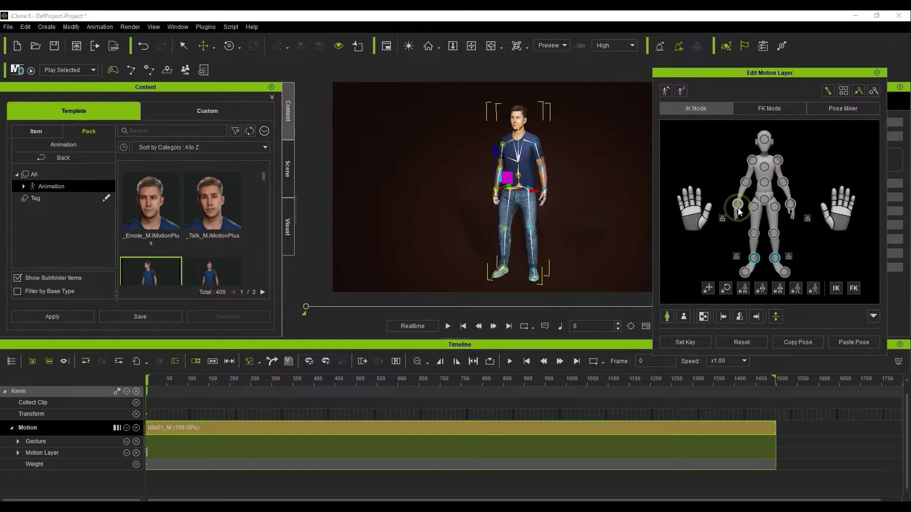
{"action": "scroll", "coordinate": [585, 240], "scroll_direction": "up", "scroll_amount": 5}
{"action": "scroll", "coordinate": [574, 163], "scroll_direction": "down", "scroll_amount": 5}
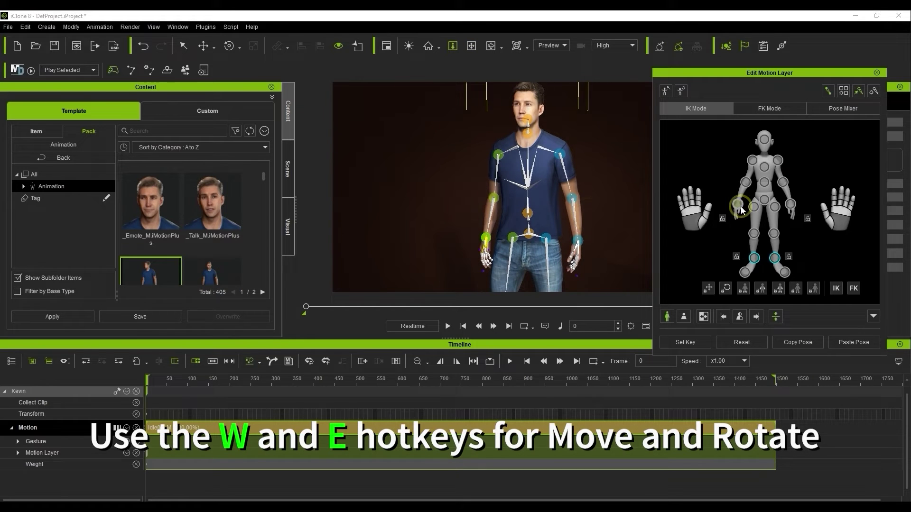
{"action": "key", "text": "w"}
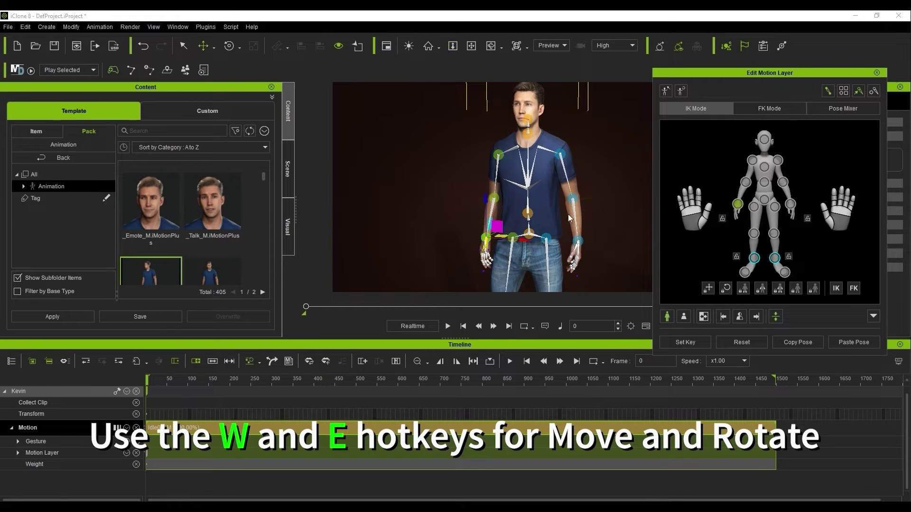
{"action": "left_click_drag", "start_coordinate": [491, 226], "coordinate": [461, 173]}
{"action": "right_click_drag", "start_coordinate": [445, 216], "coordinate": [491, 207]}
{"action": "key", "text": "e"}
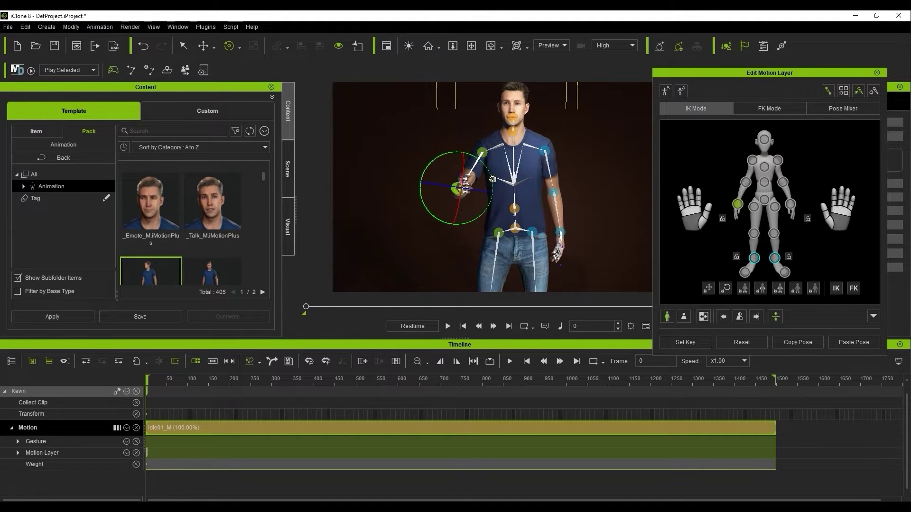
{"action": "left_click_drag", "start_coordinate": [492, 179], "coordinate": [475, 164]}
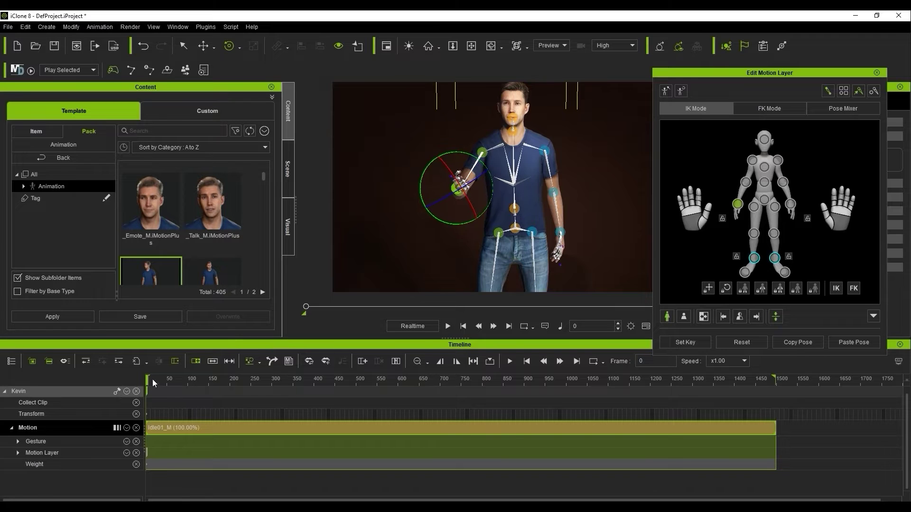
Key the arm at rest at frame 134, raise the right arm at 376, lower it around 660
{"action": "left_click_drag", "start_coordinate": [153, 382], "coordinate": [203, 382]}
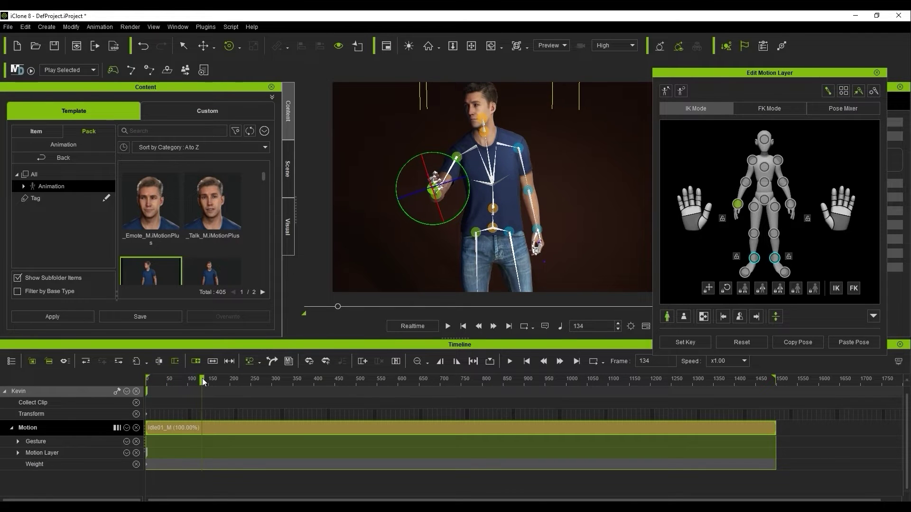
{"action": "left_click", "coordinate": [742, 342]}
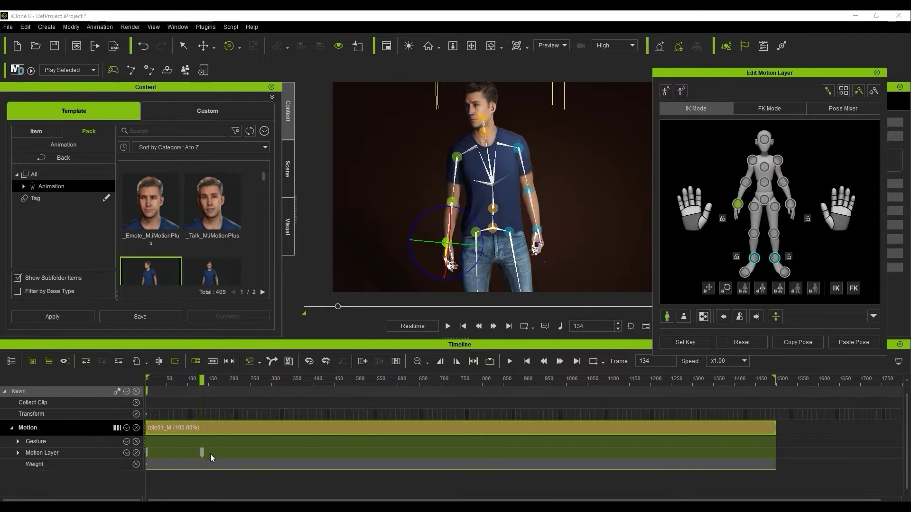
{"action": "left_click_drag", "start_coordinate": [202, 380], "coordinate": [304, 384]}
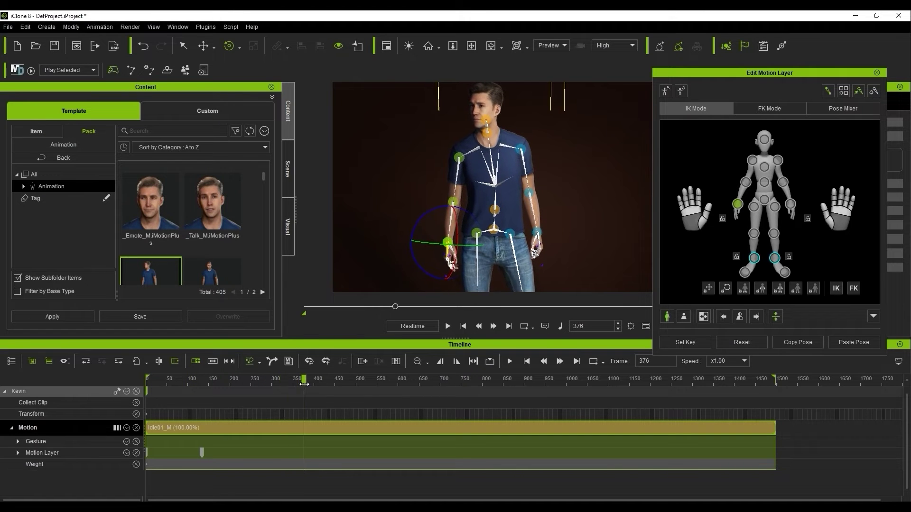
{"action": "left_click", "coordinate": [791, 204]}
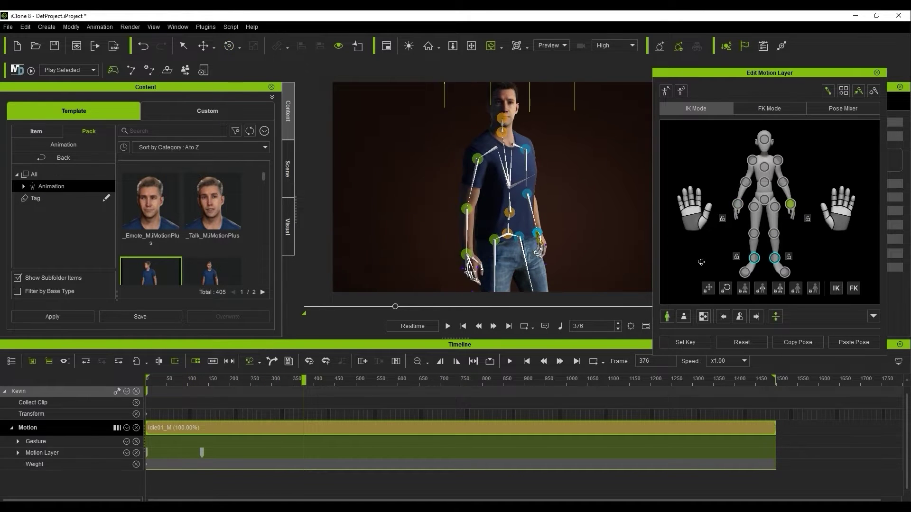
{"action": "left_click_drag", "start_coordinate": [533, 216], "coordinate": [581, 182]}
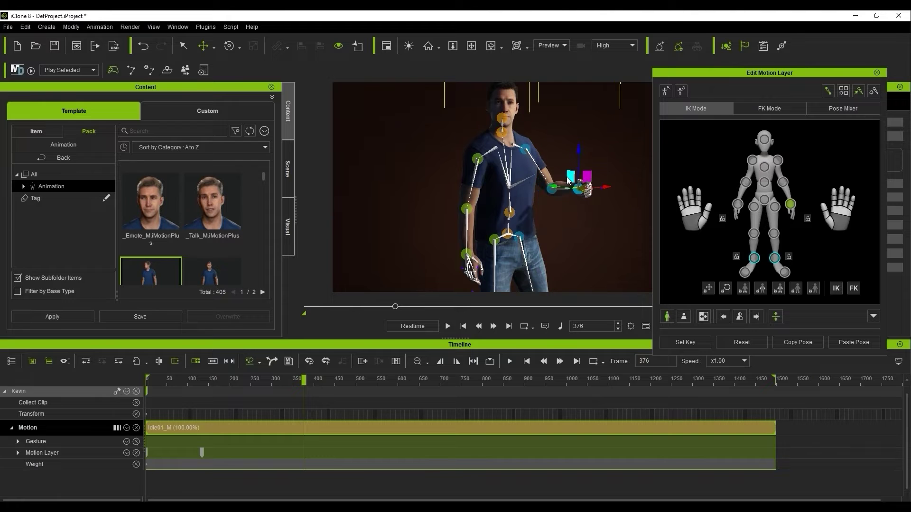
{"action": "key", "text": "e"}
{"action": "left_click", "coordinate": [422, 379]}
{"action": "left_click", "coordinate": [741, 342]}
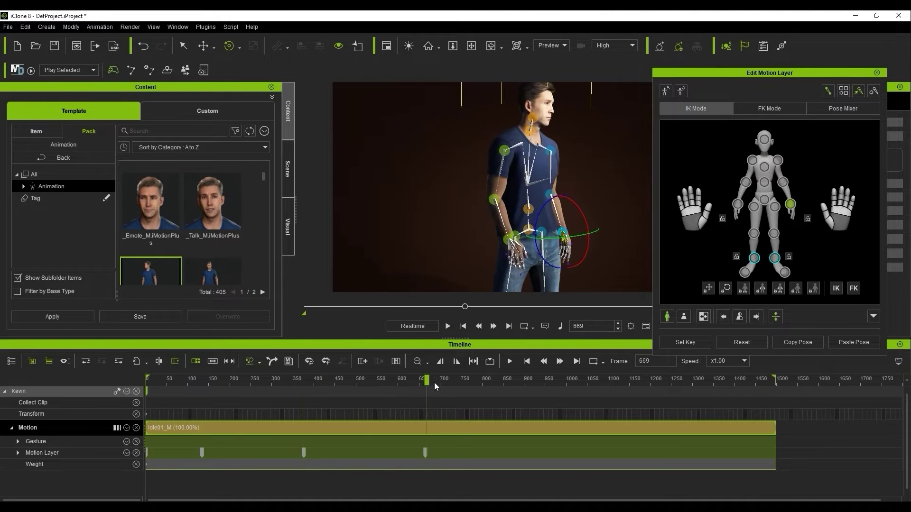
At frame 961, raise the arm, shift the hand left, point the index finger up, lean the torso
{"action": "left_click", "coordinate": [502, 380]}
{"action": "left_click", "coordinate": [549, 379]}
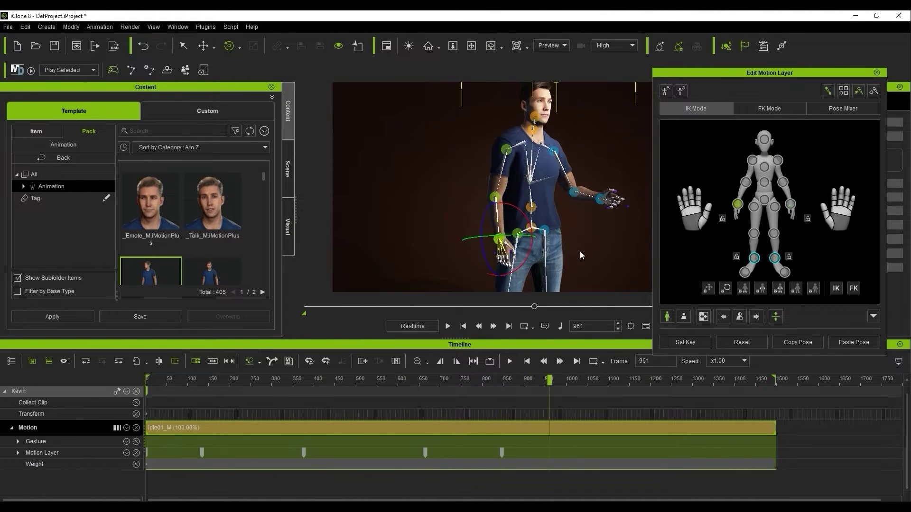
{"action": "left_click_drag", "start_coordinate": [498, 242], "coordinate": [479, 180]}
{"action": "left_click", "coordinate": [503, 147]}
{"action": "scroll", "coordinate": [532, 173], "scroll_direction": "up", "scroll_amount": 5}
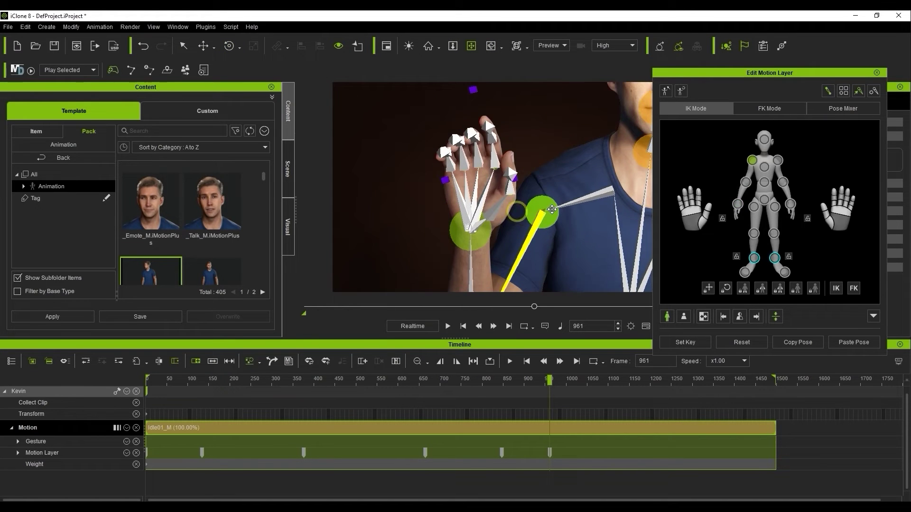
{"action": "left_click_drag", "start_coordinate": [551, 209], "coordinate": [495, 228]}
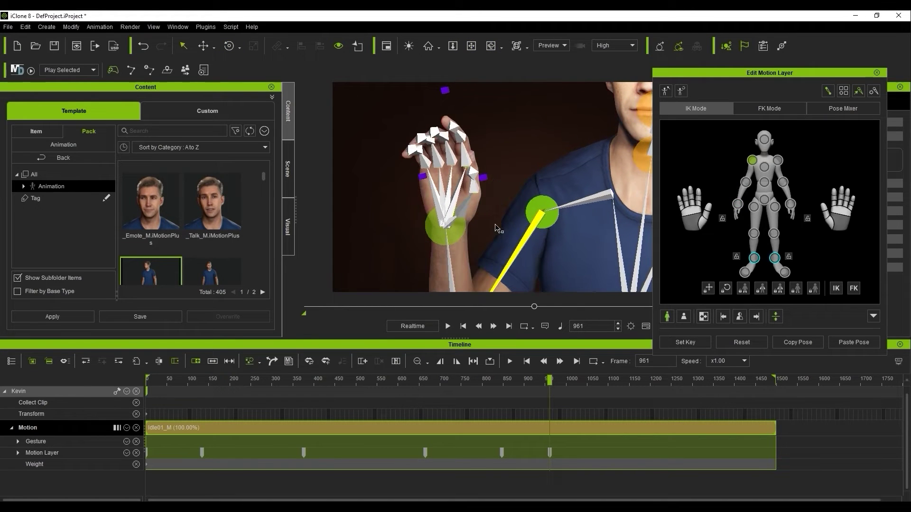
{"action": "left_click", "coordinate": [697, 204]}
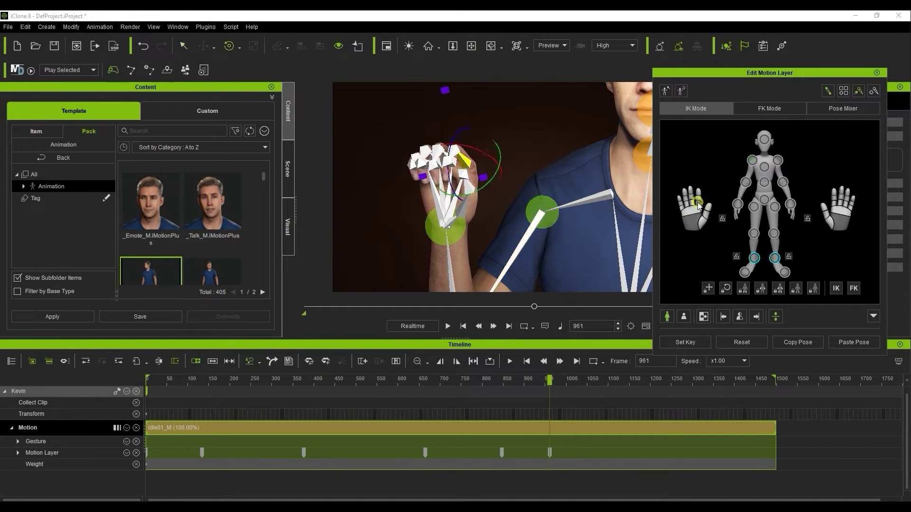
{"action": "left_click_drag", "start_coordinate": [698, 204], "coordinate": [693, 93]}
{"action": "left_click_drag", "start_coordinate": [650, 198], "coordinate": [631, 195]}
{"action": "left_click", "coordinate": [707, 216]}
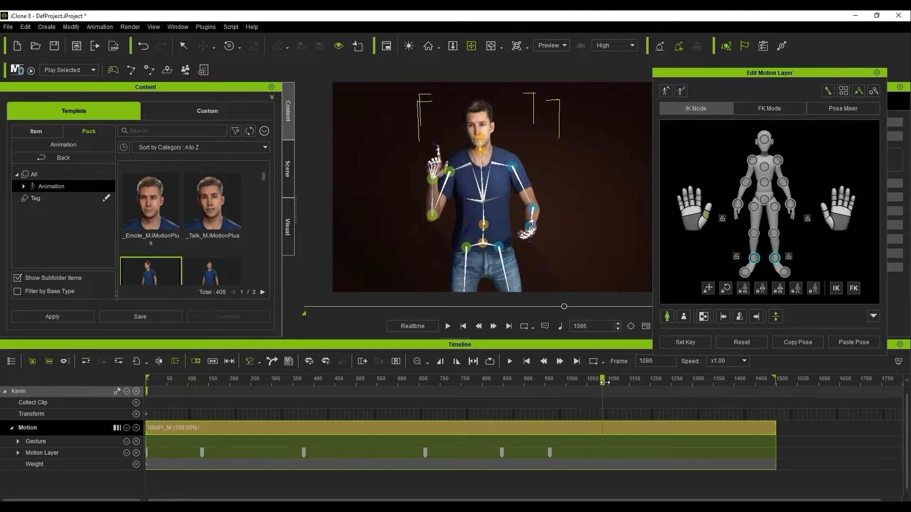
Review the gestures, then shift the later Motion Layer keys about 158 frames earlier
{"action": "key", "text": "space"}
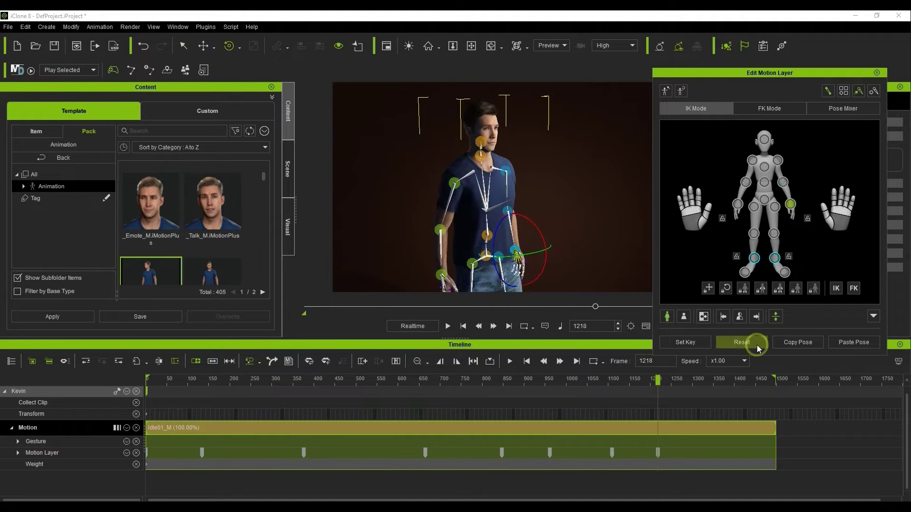
{"action": "key", "text": "space"}
{"action": "left_click", "coordinate": [301, 453]}
{"action": "left_click_drag", "start_coordinate": [478, 437], "coordinate": [707, 451]}
{"action": "left_click_drag", "start_coordinate": [425, 453], "coordinate": [350, 453]}
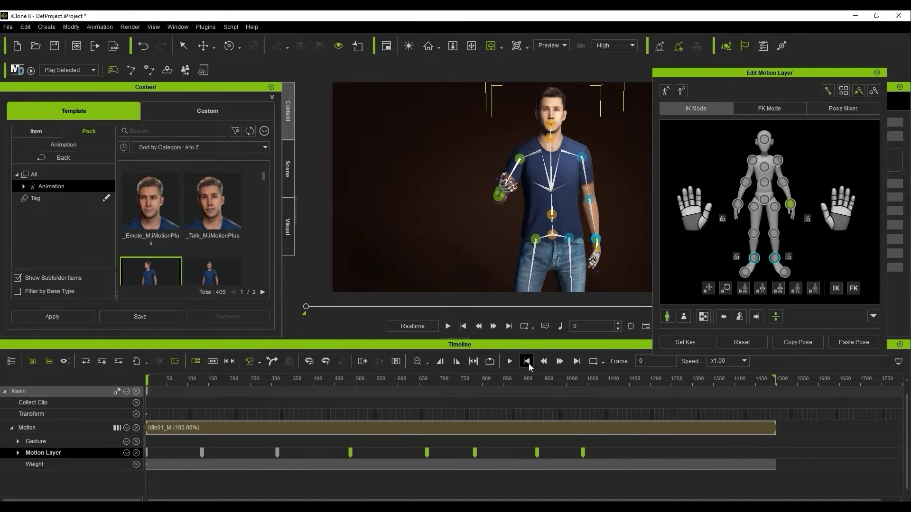
While playing back, drag Kevin's Motion Layer keys, including the last three, to earlier frames
{"action": "left_click", "coordinate": [510, 362]}
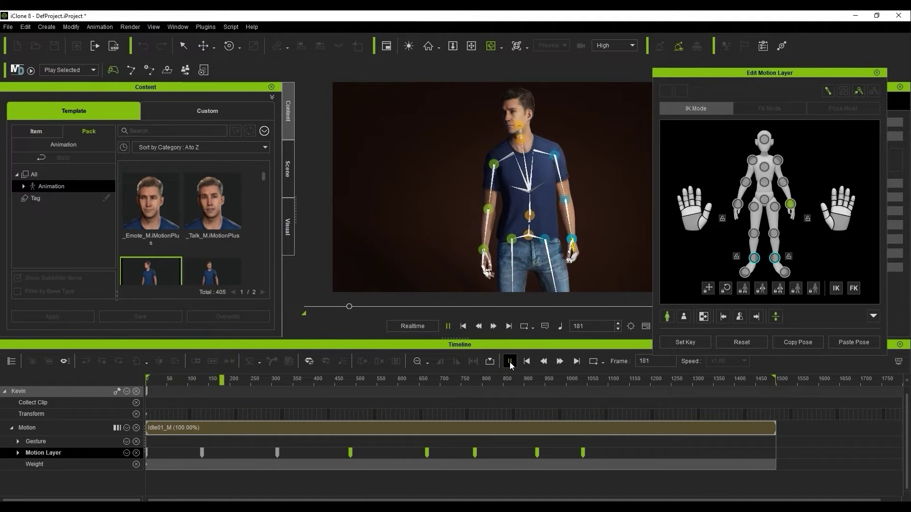
{"action": "left_click", "coordinate": [447, 326]}
{"action": "left_click", "coordinate": [447, 326]}
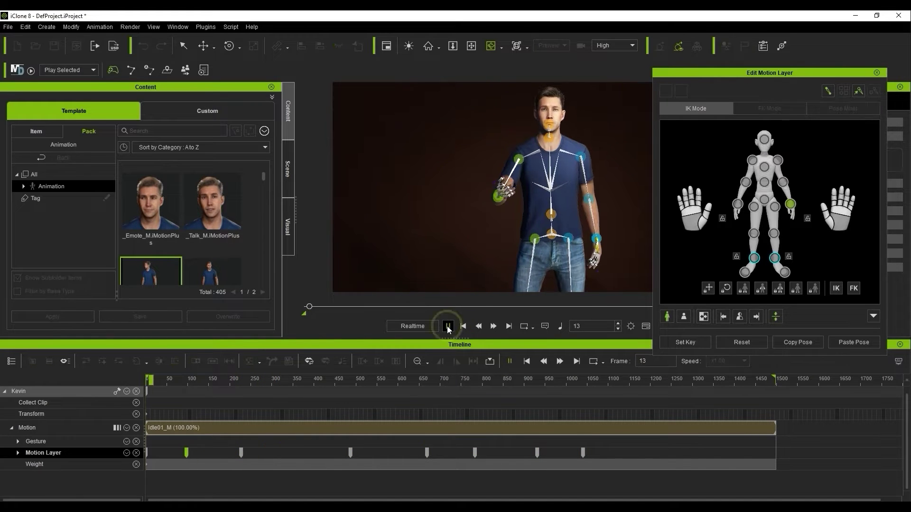
{"action": "left_click_drag", "start_coordinate": [241, 452], "coordinate": [221, 453]}
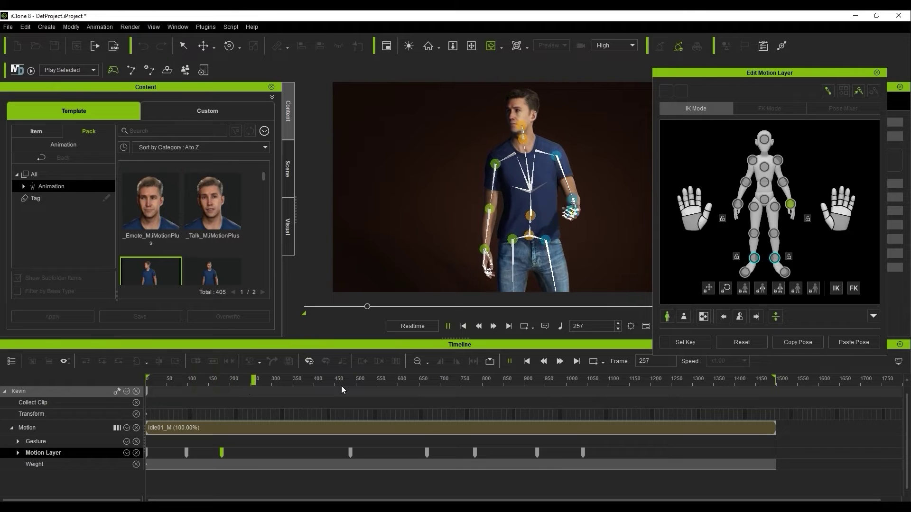
{"action": "left_click_drag", "start_coordinate": [349, 453], "coordinate": [286, 453]}
{"action": "left_click_drag", "start_coordinate": [427, 453], "coordinate": [342, 453]}
{"action": "left_click_drag", "start_coordinate": [456, 445], "coordinate": [593, 461]}
{"action": "left_click_drag", "start_coordinate": [583, 452], "coordinate": [478, 452]}
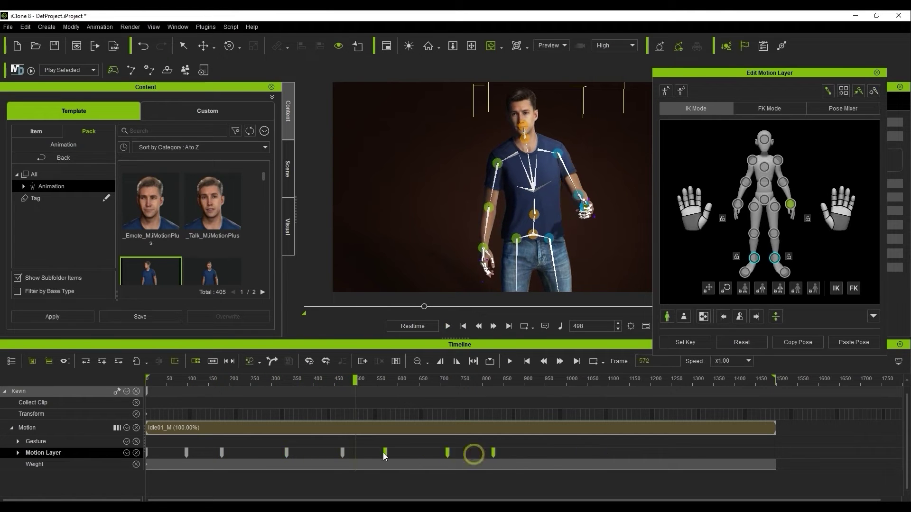
Key the current pose at frame 101, replay the revised animation, and rewind to frame 0
{"action": "key", "text": "space"}
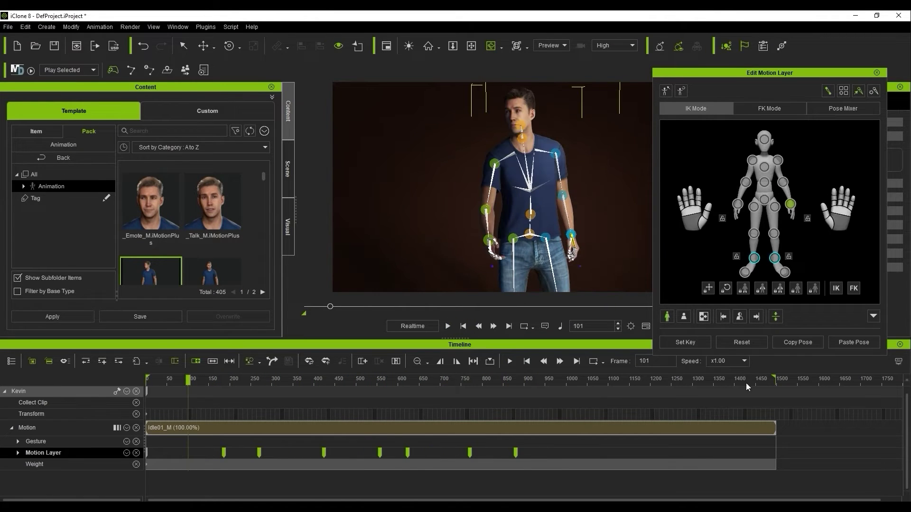
{"action": "left_click", "coordinate": [700, 343]}
{"action": "left_click", "coordinate": [447, 326]}
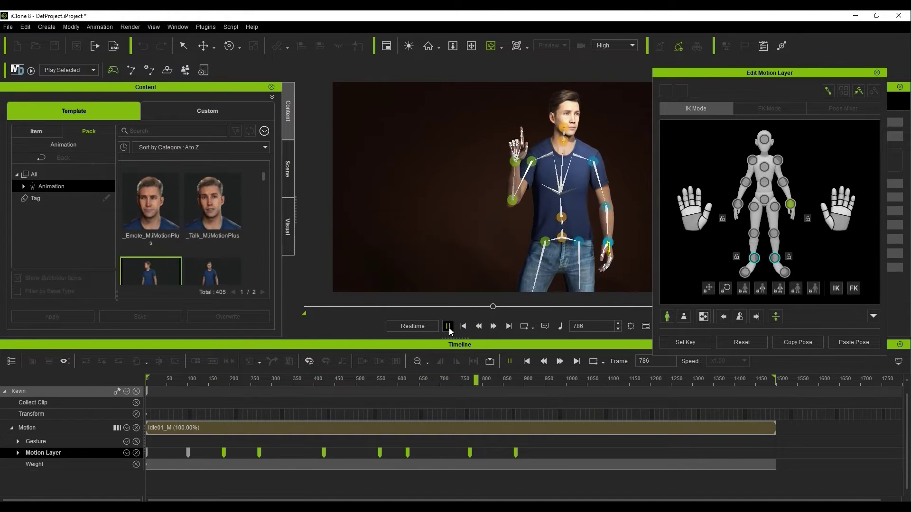
{"action": "left_click", "coordinate": [447, 326]}
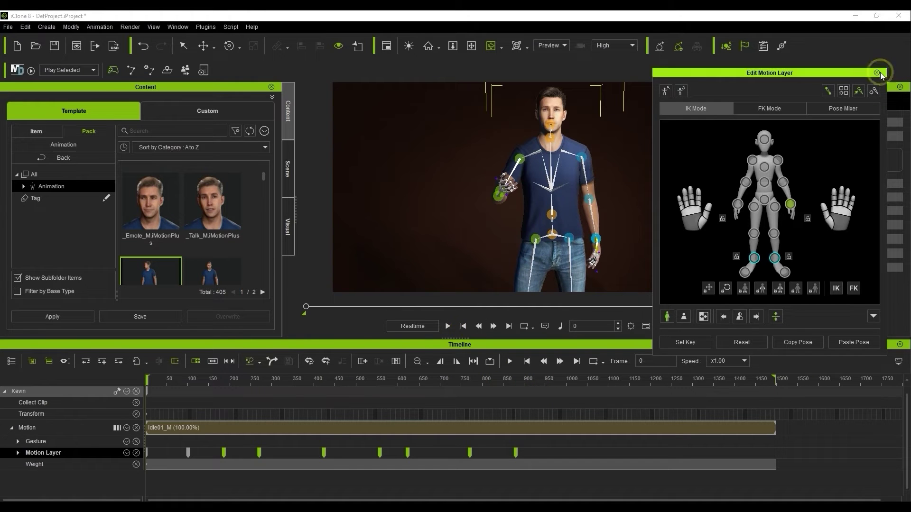
Close the motion layer editor and load Lower Energy AccuLipSync_Shorter.wav into AccuLips
{"action": "left_click", "coordinate": [876, 73]}
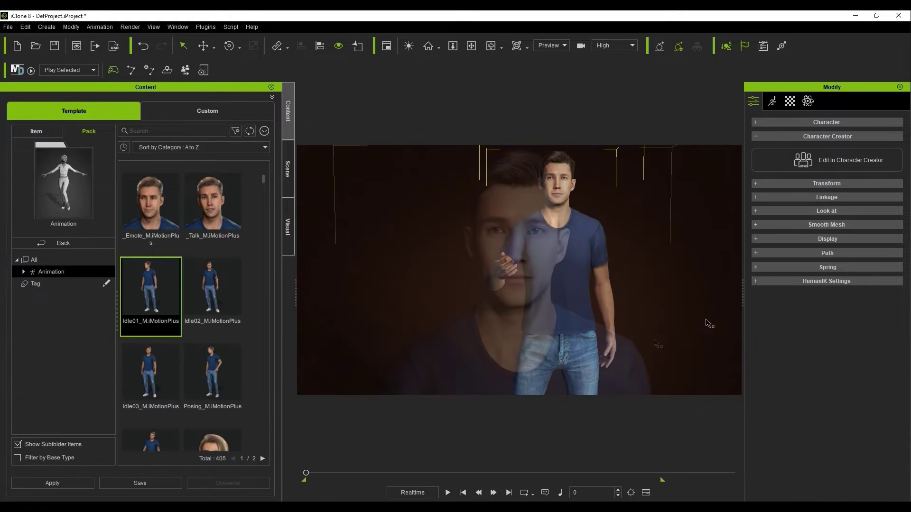
{"action": "left_click", "coordinate": [99, 27]}
{"action": "mouse_move", "coordinate": [159, 43]}
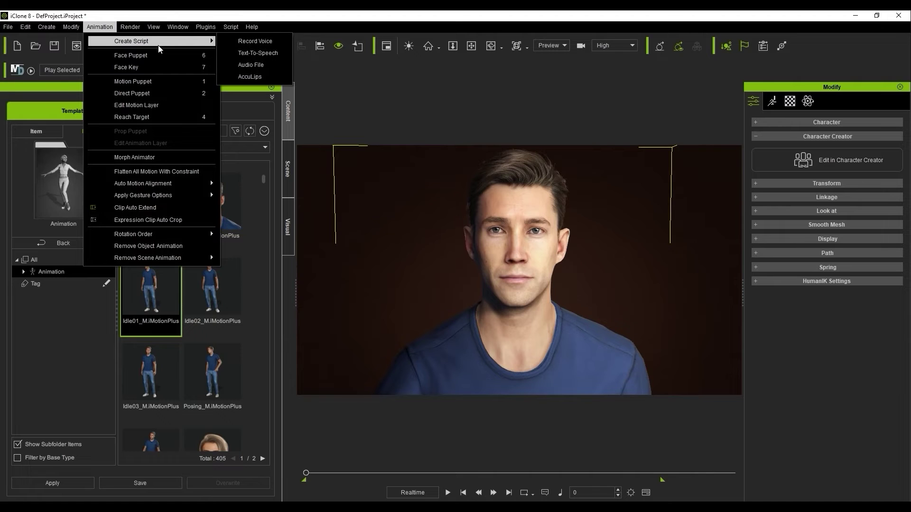
{"action": "left_click", "coordinate": [266, 79]}
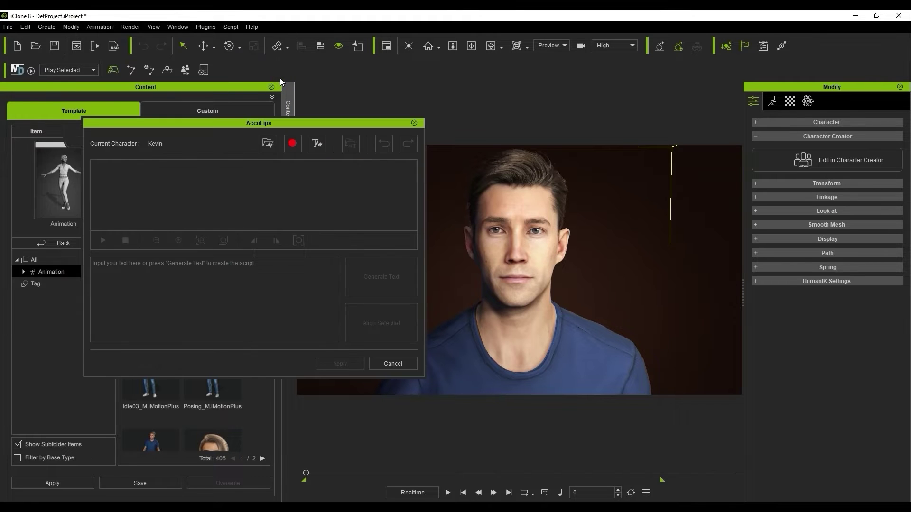
{"action": "left_click", "coordinate": [269, 144]}
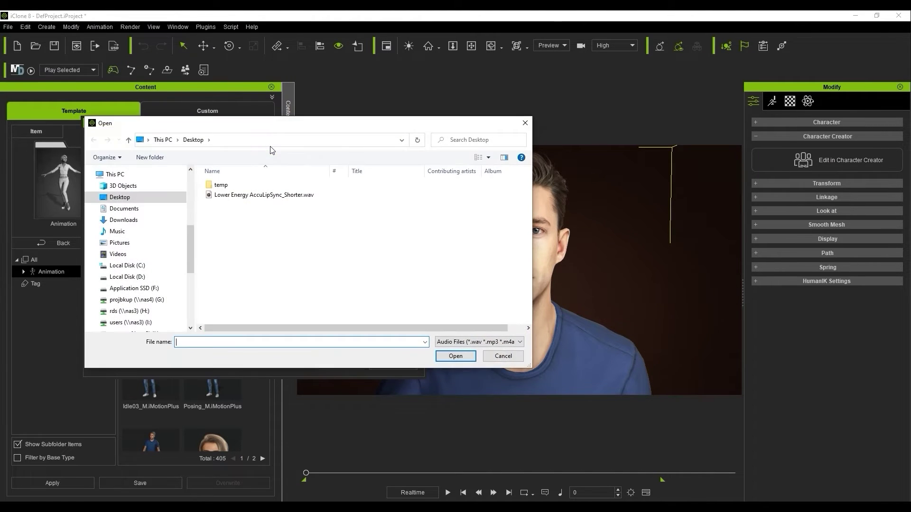
{"action": "left_click", "coordinate": [289, 196]}
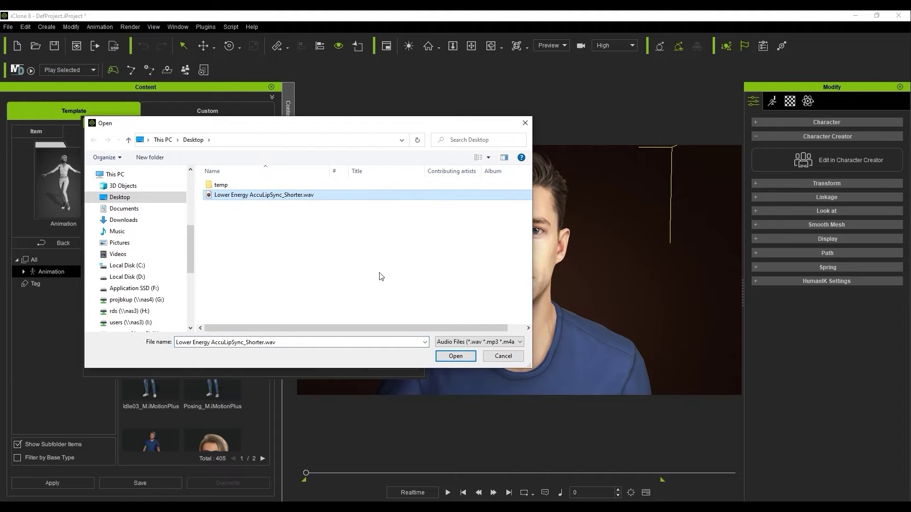
{"action": "left_click", "coordinate": [456, 357]}
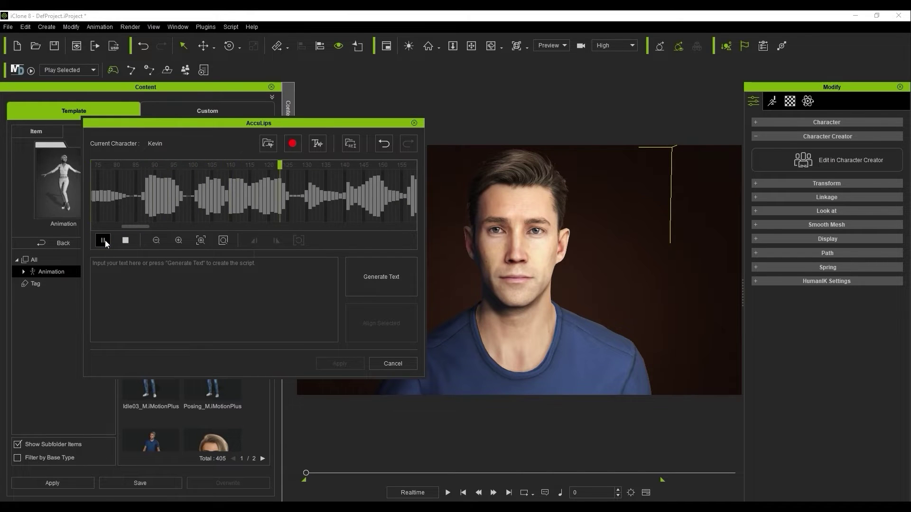
Generate the script text, correct the misspelled words, align it to the audio, and apply to Kevin
{"action": "left_click", "coordinate": [123, 243]}
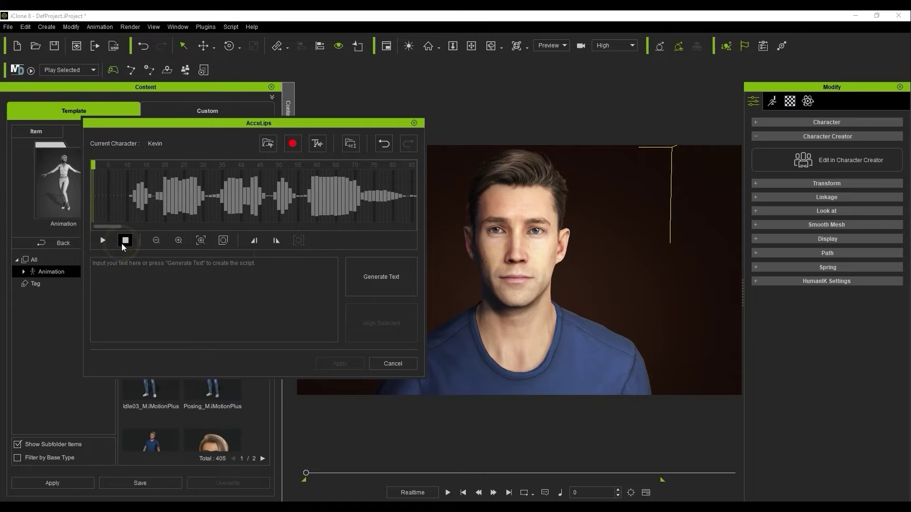
{"action": "left_click", "coordinate": [385, 290]}
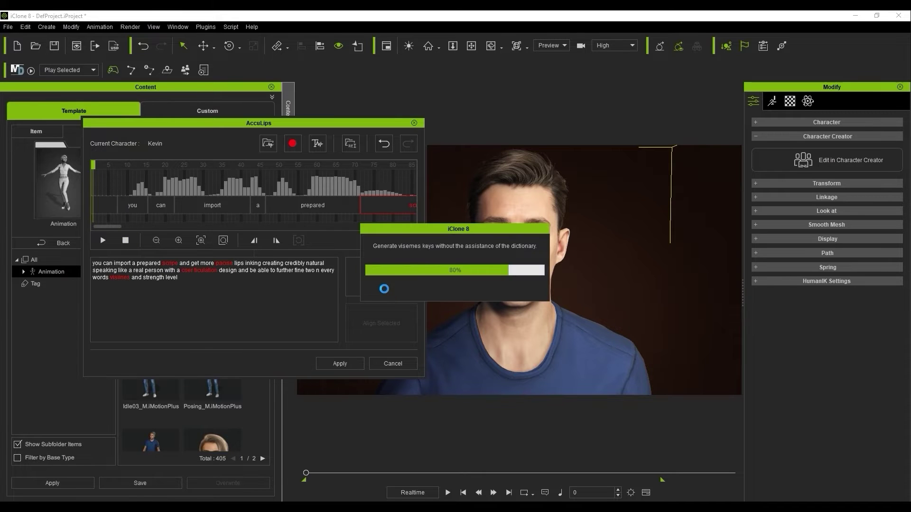
{"action": "left_click", "coordinate": [179, 263]}
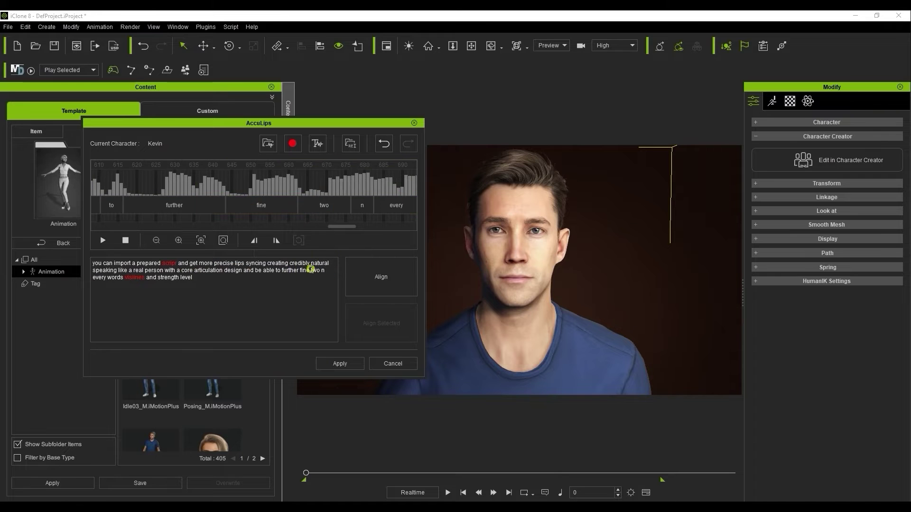
{"action": "left_click", "coordinate": [118, 277]}
{"action": "left_click", "coordinate": [399, 287]}
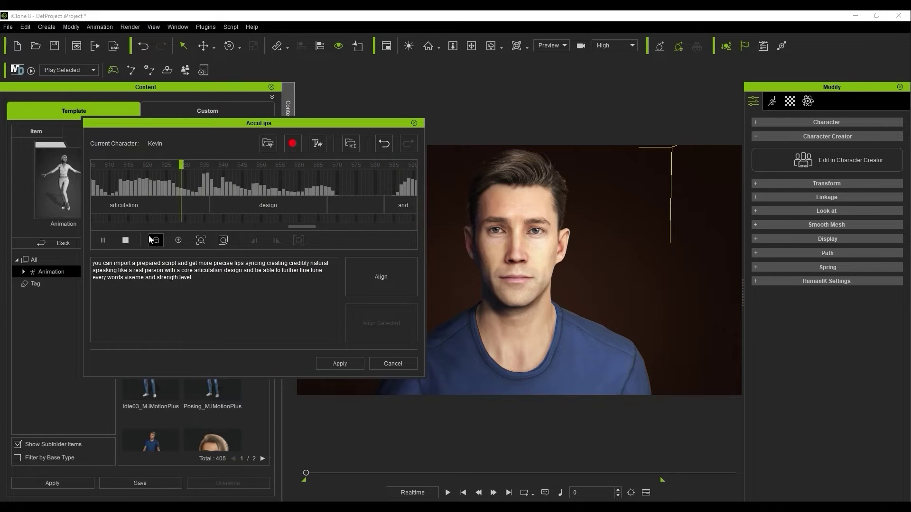
{"action": "left_click", "coordinate": [125, 241]}
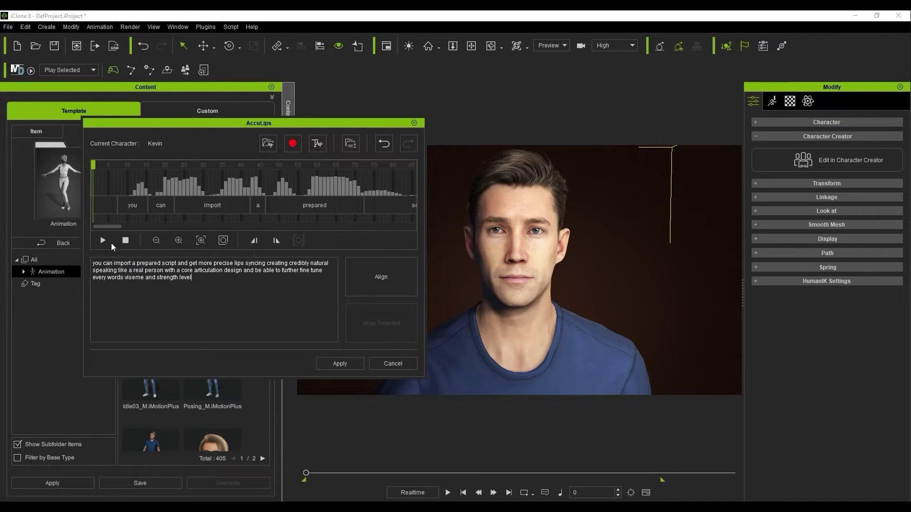
{"action": "left_click", "coordinate": [354, 364]}
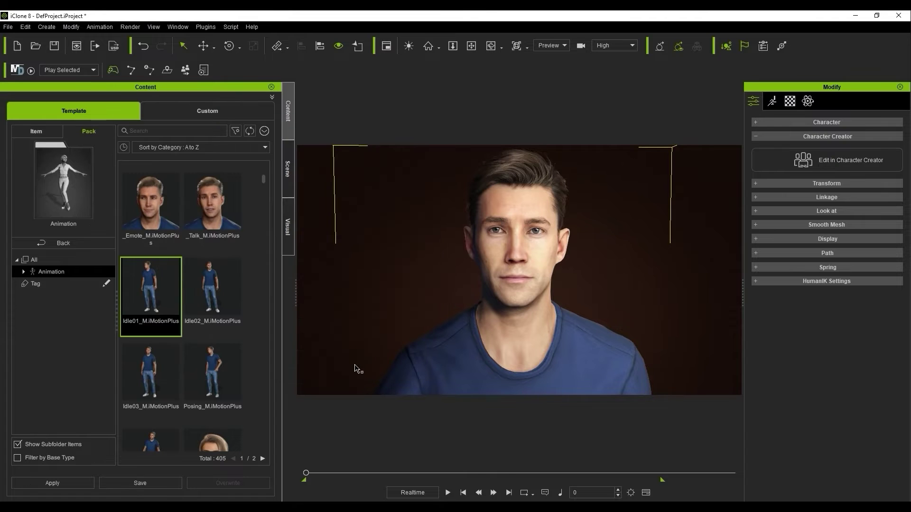
{"action": "left_click", "coordinate": [647, 493]}
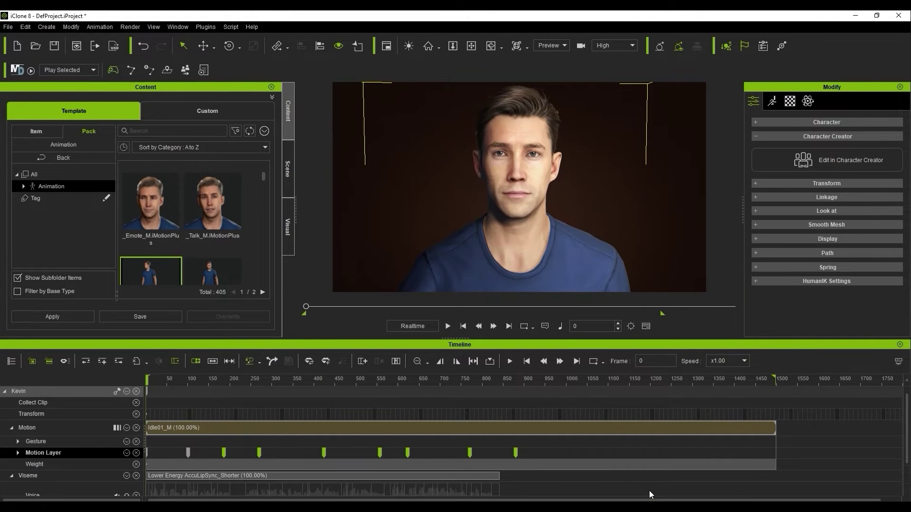
{"action": "scroll", "coordinate": [249, 428], "scroll_direction": "down", "scroll_amount": 1}
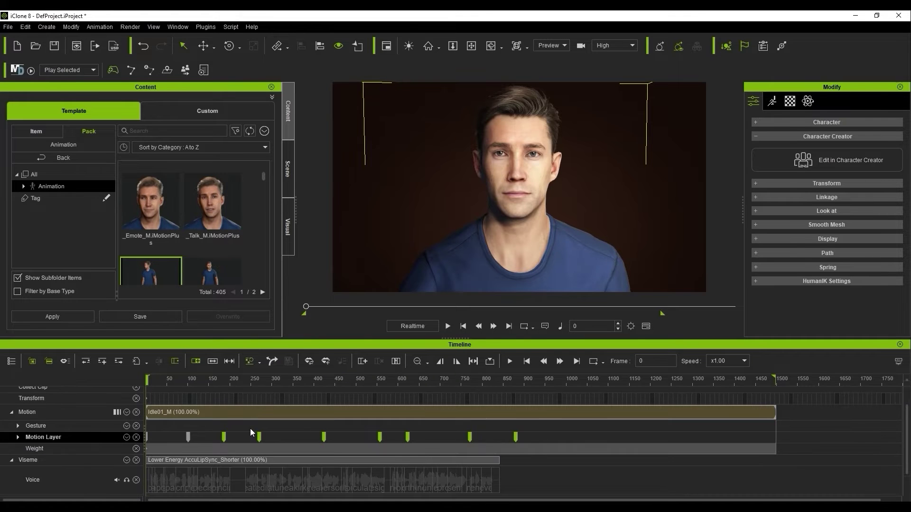
{"action": "left_click", "coordinate": [38, 460]}
{"action": "scroll", "coordinate": [215, 465], "scroll_direction": "up", "scroll_amount": 5, "text": "ctrl"}
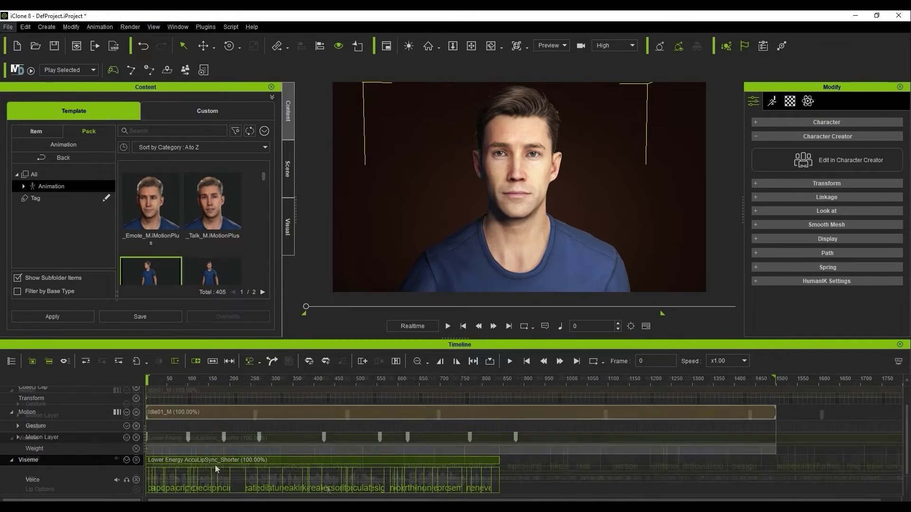
{"action": "scroll", "coordinate": [325, 481], "scroll_direction": "down", "scroll_amount": 2}
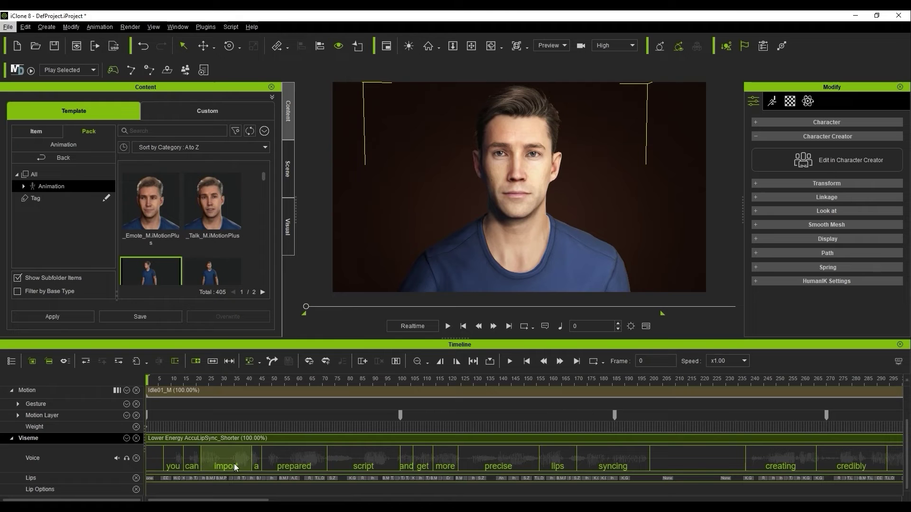
{"action": "left_click", "coordinate": [447, 326]}
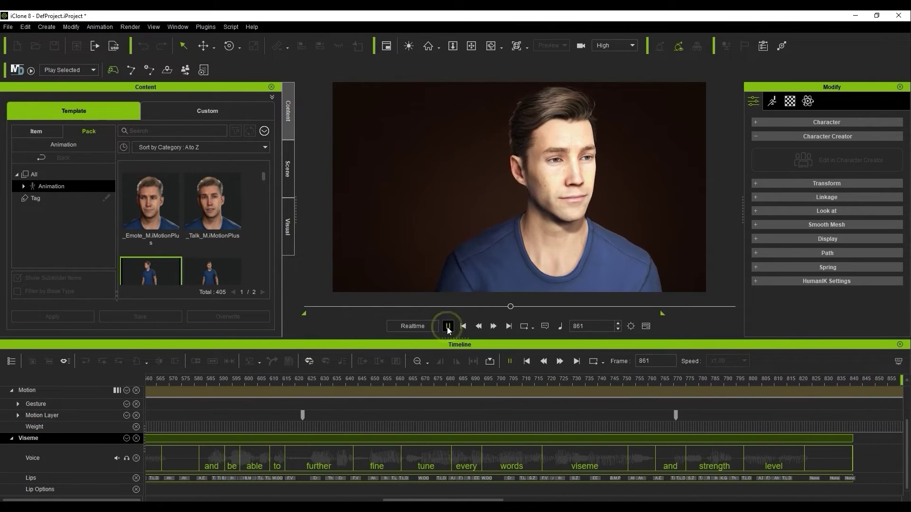
{"action": "left_click", "coordinate": [448, 327]}
{"action": "left_click", "coordinate": [463, 327]}
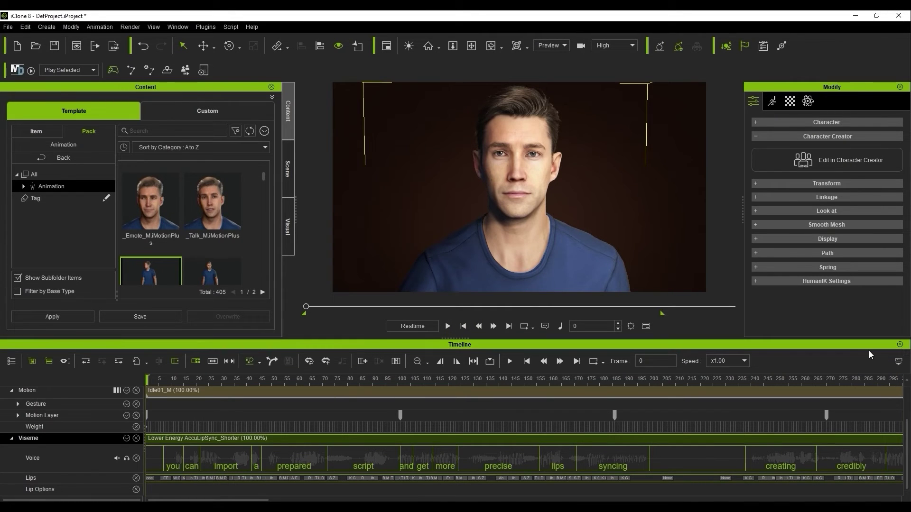
{"action": "left_click", "coordinate": [899, 347]}
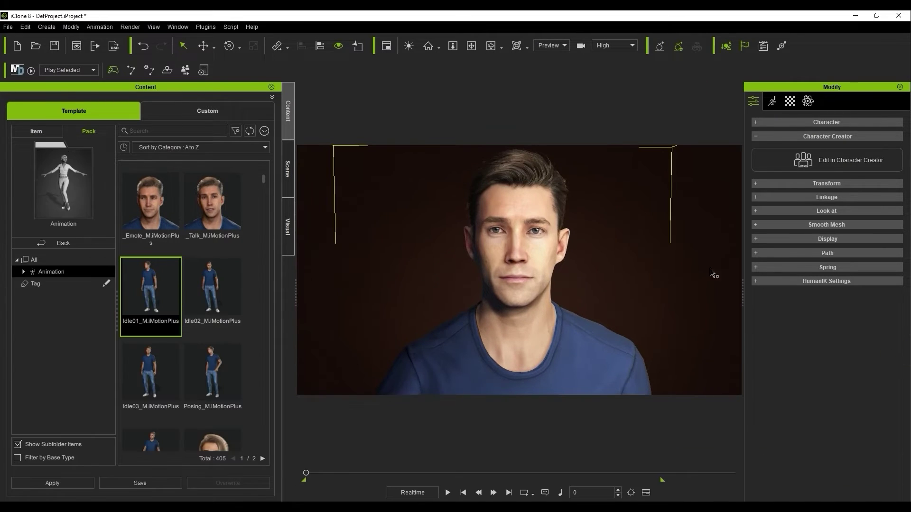
Open Face Puppet and preview the 04 Face - Jaw Closed control set
{"action": "left_click", "coordinate": [99, 27]}
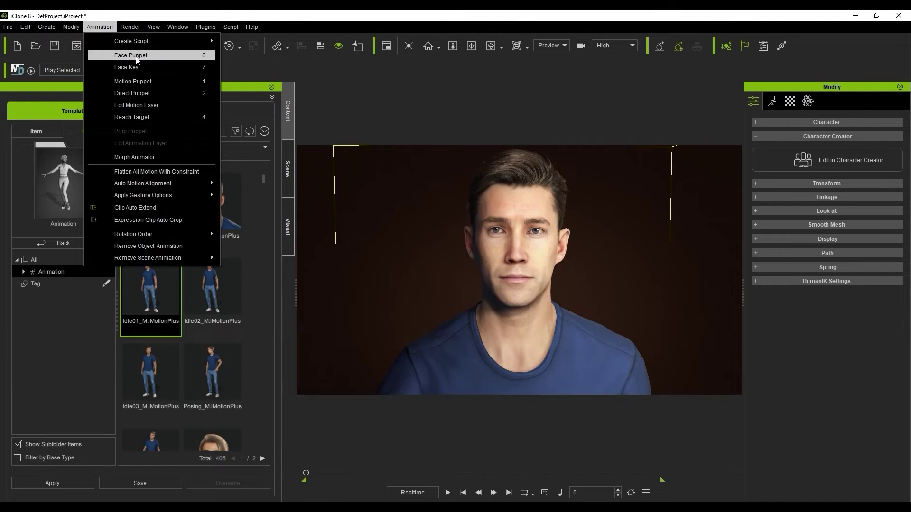
{"action": "left_click", "coordinate": [167, 56]}
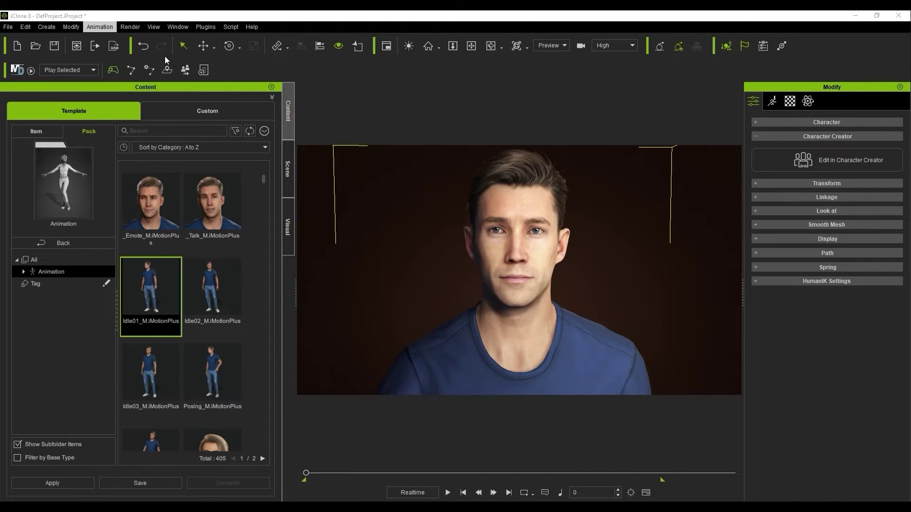
{"action": "left_click", "coordinate": [179, 153]}
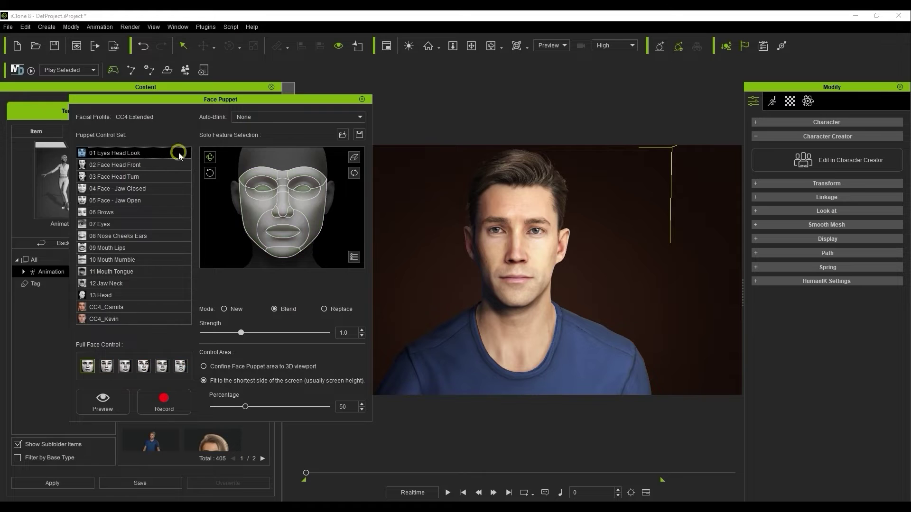
{"action": "left_click", "coordinate": [179, 165]}
{"action": "left_click", "coordinate": [177, 188]}
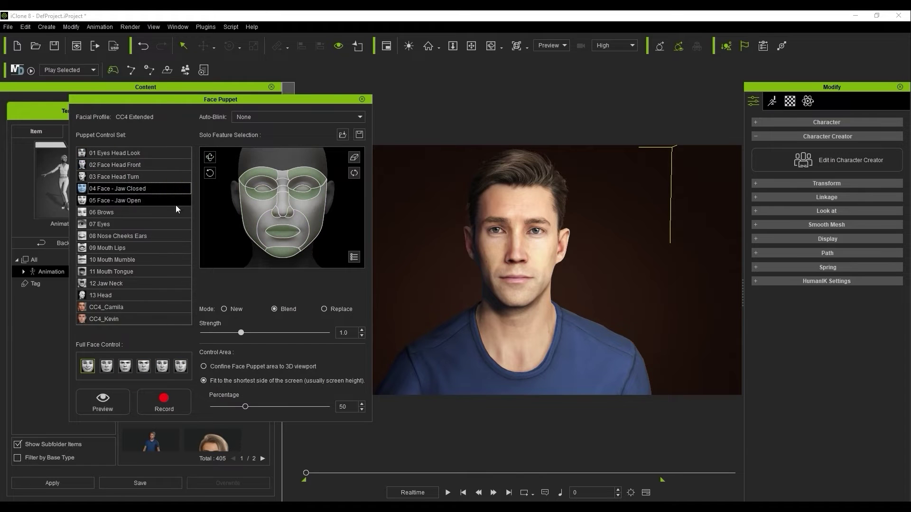
{"action": "left_click", "coordinate": [102, 401]}
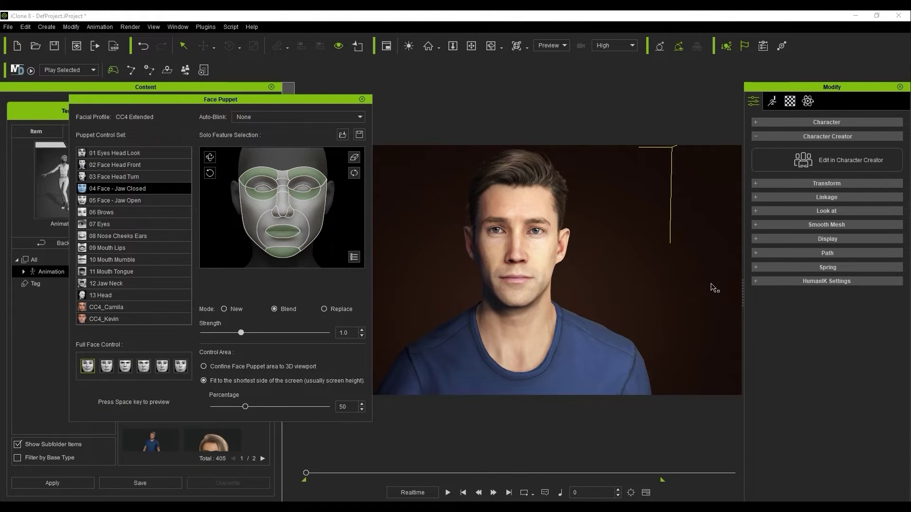
{"action": "key", "text": "space"}
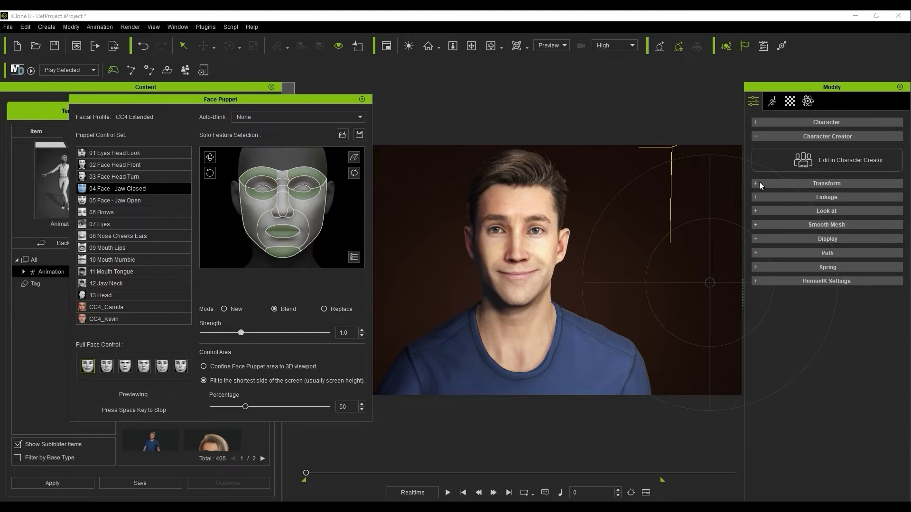
{"action": "key", "text": "space"}
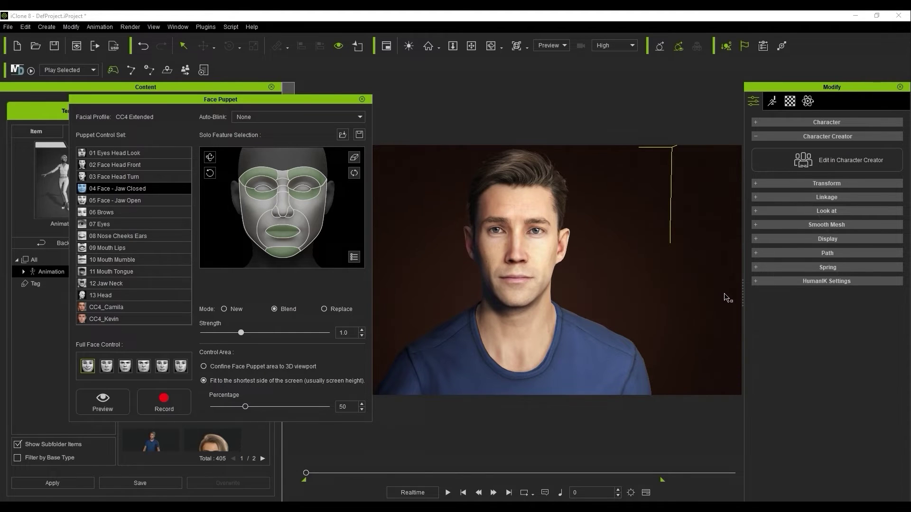
Preview the 07 Eyes control set on Kevin's face
{"action": "left_click", "coordinate": [133, 224]}
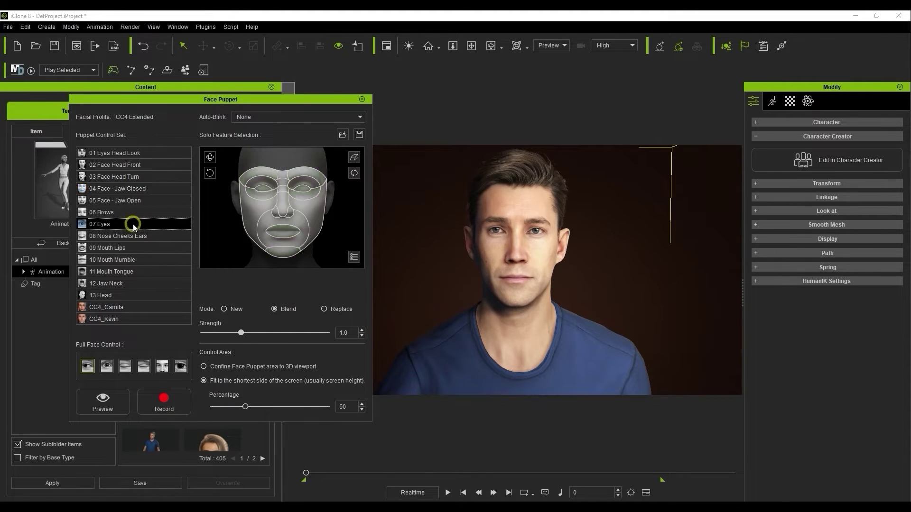
{"action": "left_click", "coordinate": [119, 400]}
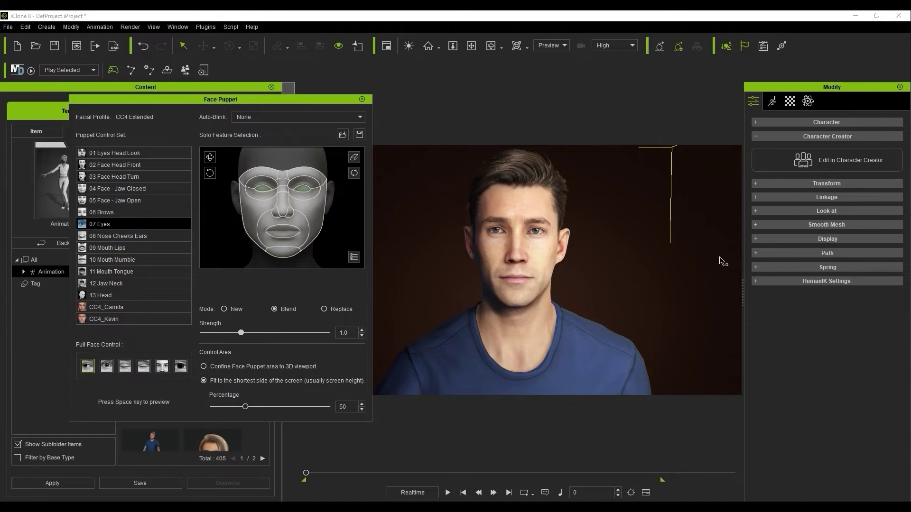
{"action": "key", "text": "space"}
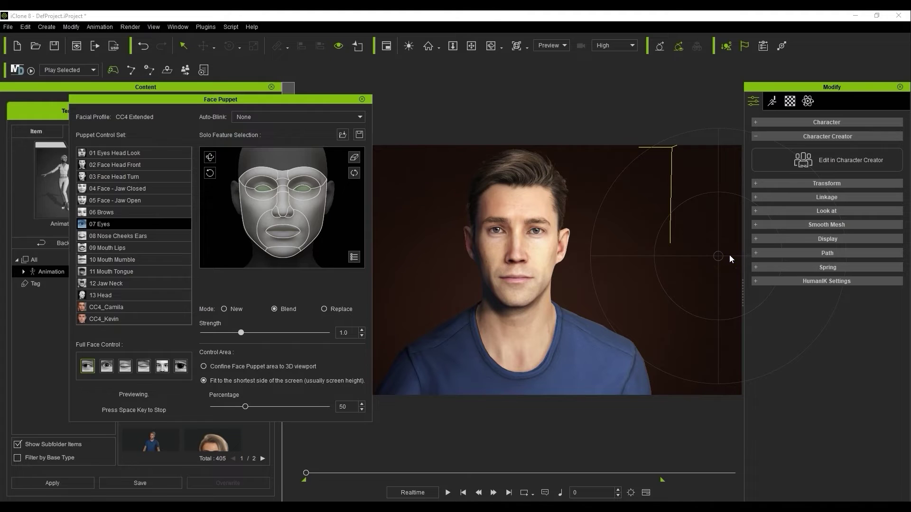
{"action": "key", "text": "space"}
Preview the CC4_Kevin set, select mouth and chin on the face map, and arm Record
{"action": "left_click", "coordinate": [134, 320]}
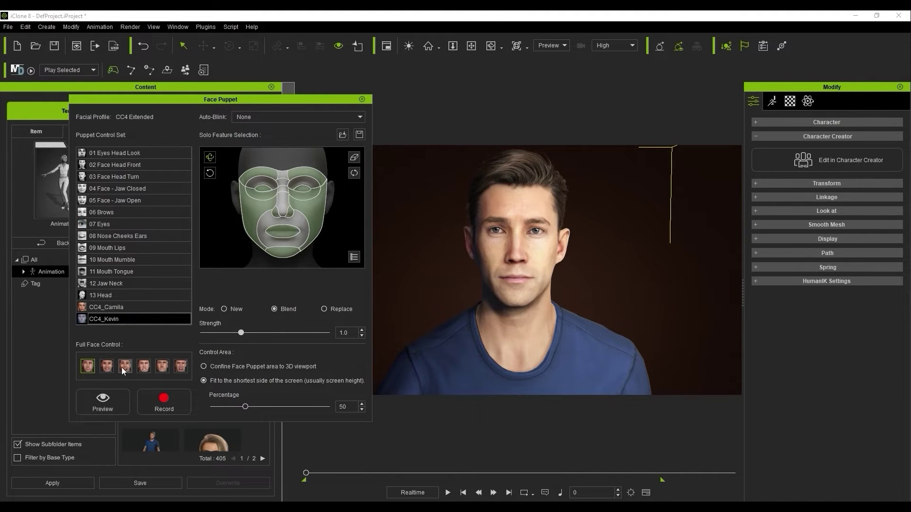
{"action": "left_click", "coordinate": [103, 401]}
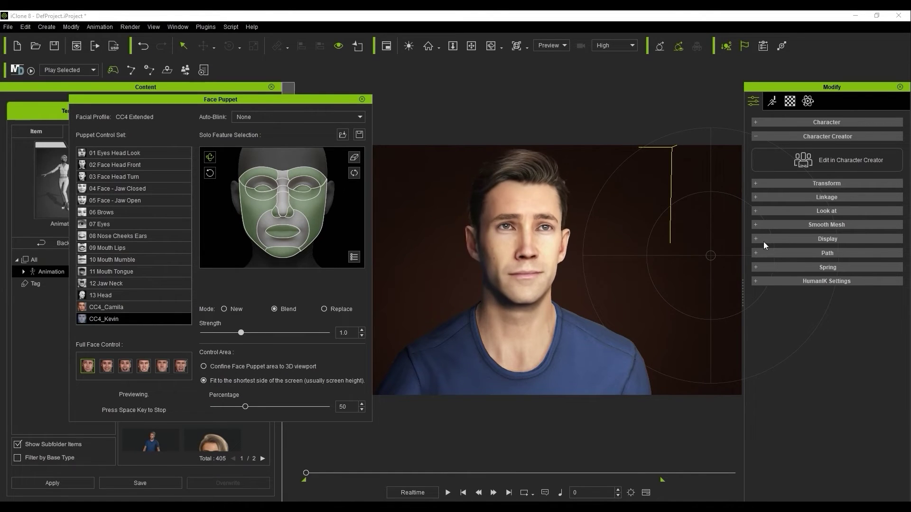
{"action": "key", "text": "space"}
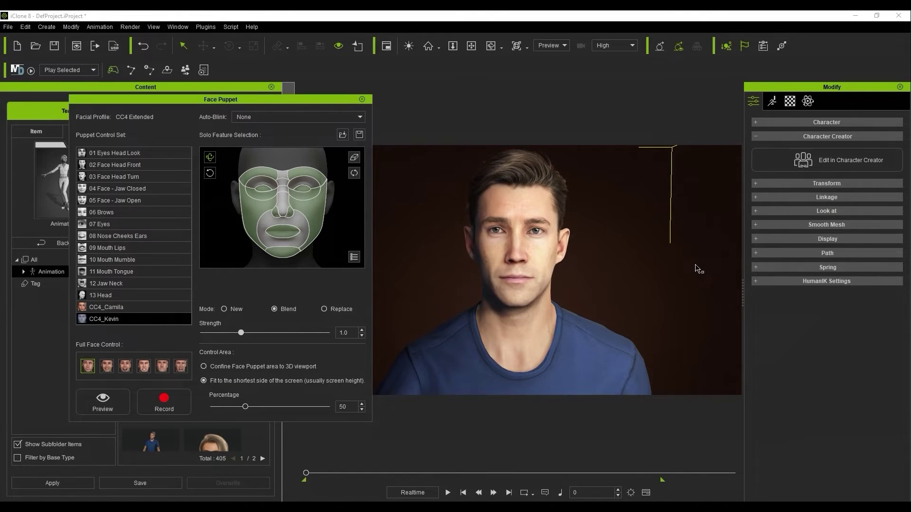
{"action": "left_click", "coordinate": [291, 236]}
{"action": "left_click", "coordinate": [289, 255]}
{"action": "left_click", "coordinate": [176, 394]}
Record a face puppet take of Kevin's head and facial movement, running to about frame 985
{"action": "key", "text": "space"}
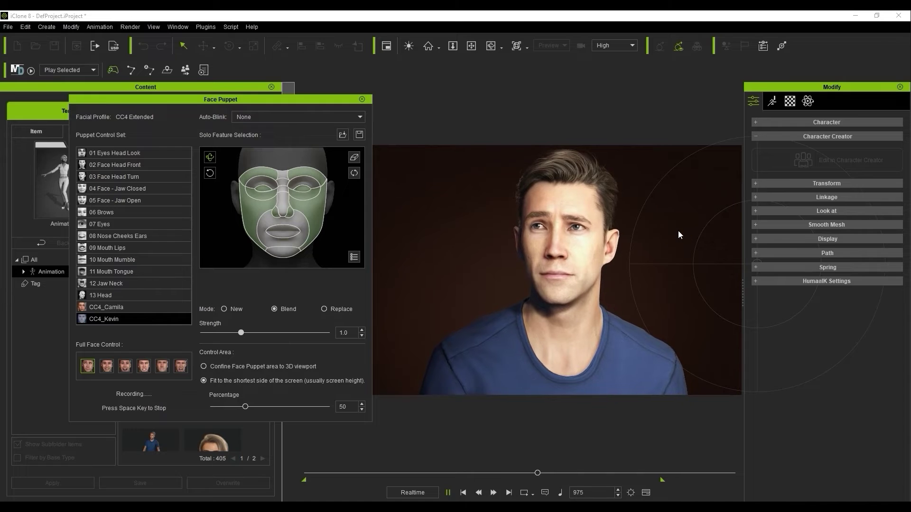
{"action": "key", "text": "space"}
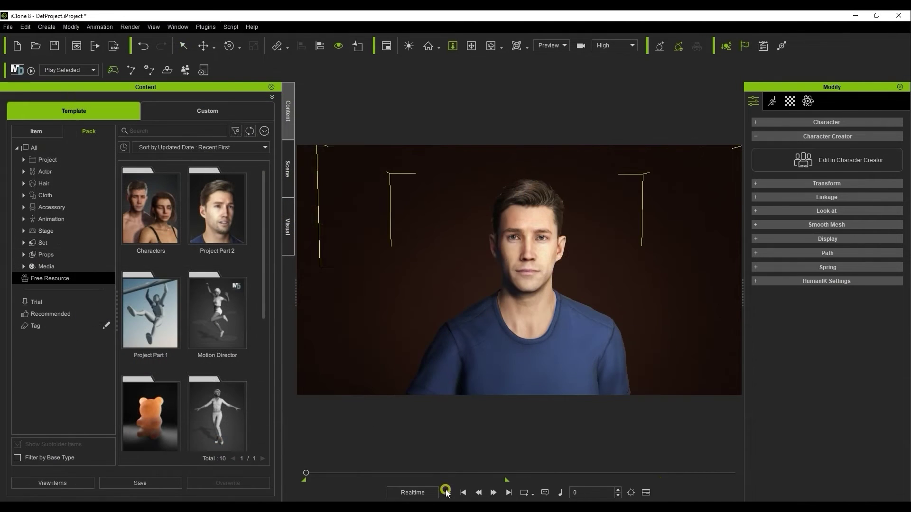
Play back the recorded performance, then show the Custom library's Project folder
{"action": "left_click", "coordinate": [447, 494]}
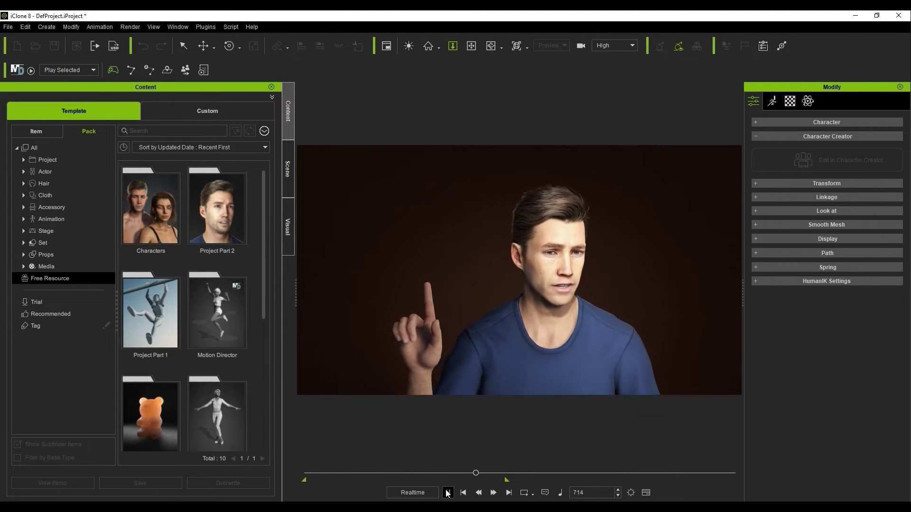
{"action": "left_click", "coordinate": [448, 493]}
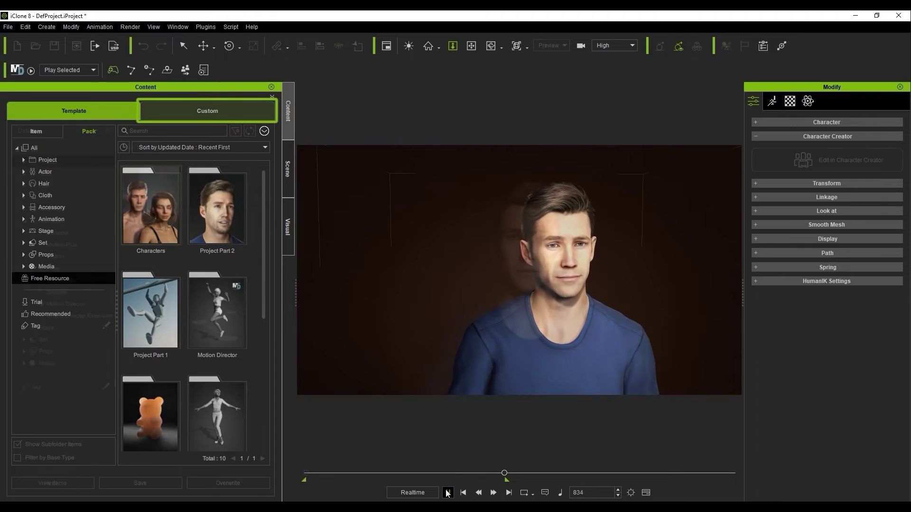
{"action": "left_click", "coordinate": [207, 109]}
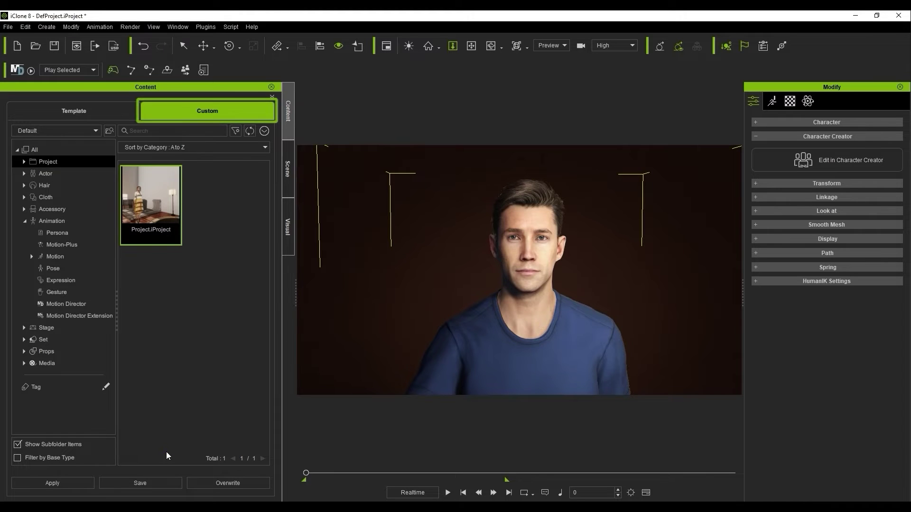
Save the Kevin project to the custom library as Project(1), and view its file with large icons
{"action": "left_click", "coordinate": [161, 482]}
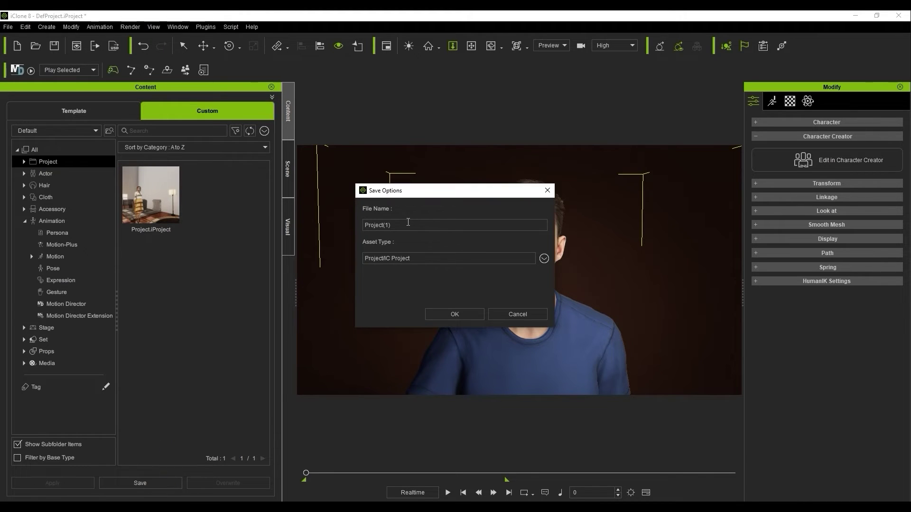
{"action": "left_click", "coordinate": [474, 315]}
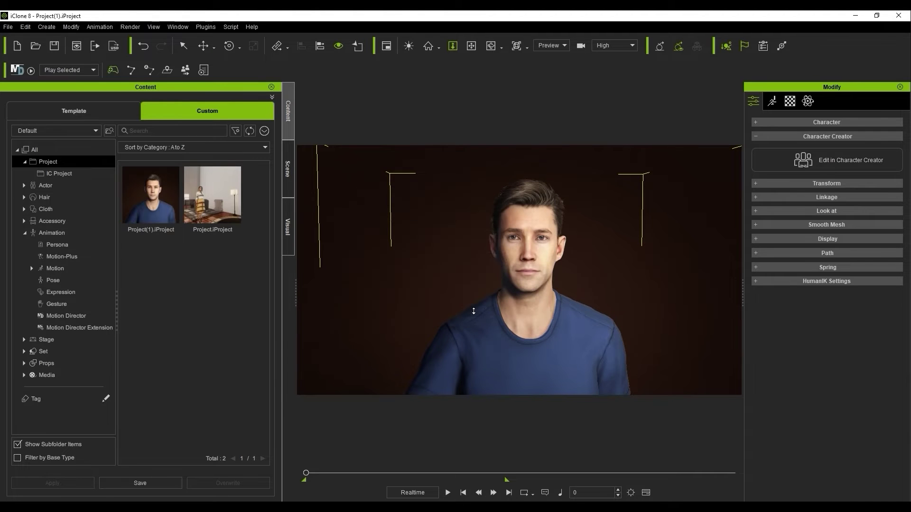
{"action": "right_click", "coordinate": [167, 215]}
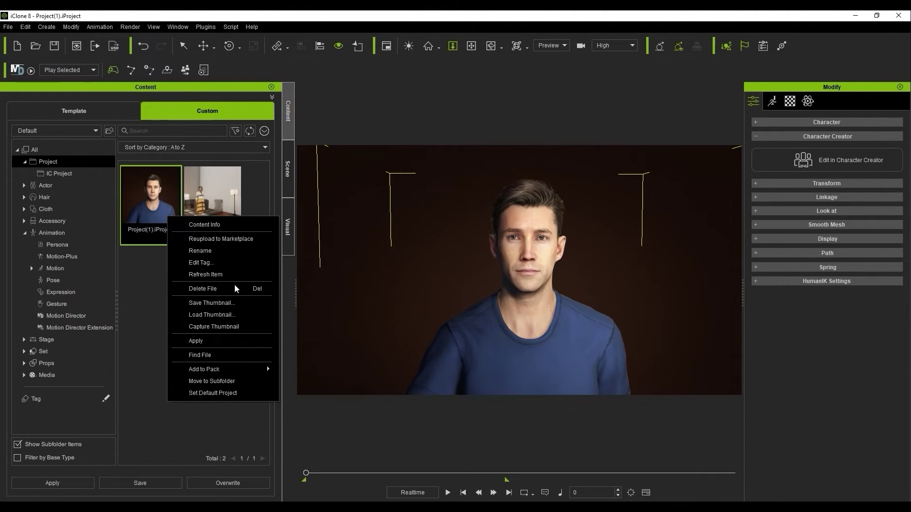
{"action": "left_click", "coordinate": [235, 356]}
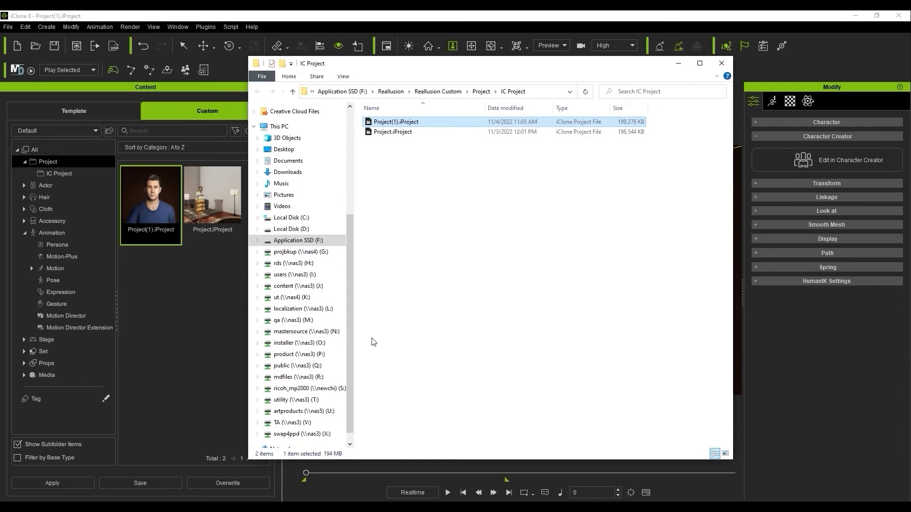
{"action": "left_click", "coordinate": [725, 453]}
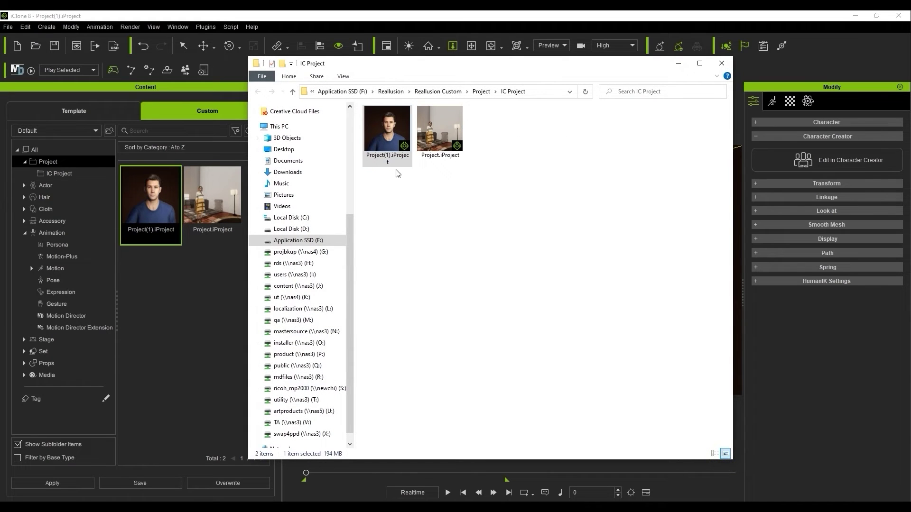
{"action": "left_click", "coordinate": [722, 65]}
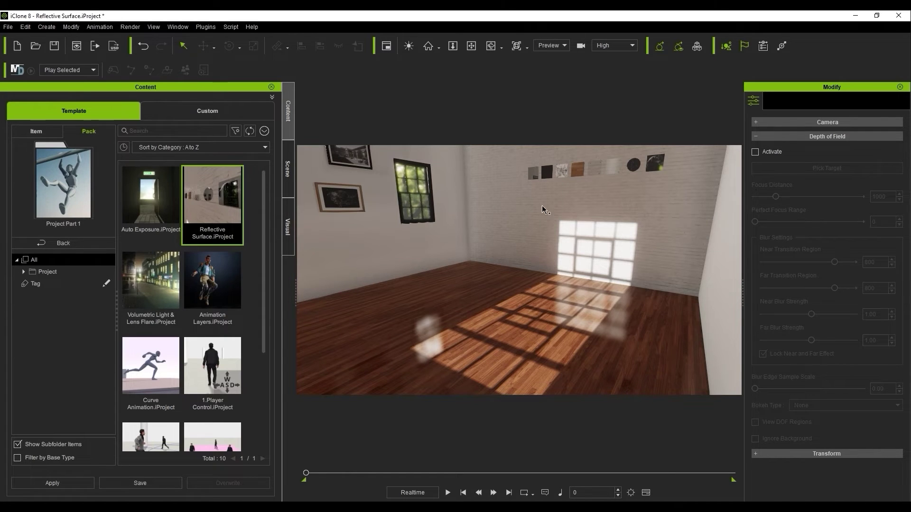
Merge Project(1).iProject into the room without Sky and Shadow Catcher, then select Kevin
{"action": "left_click", "coordinate": [7, 26]}
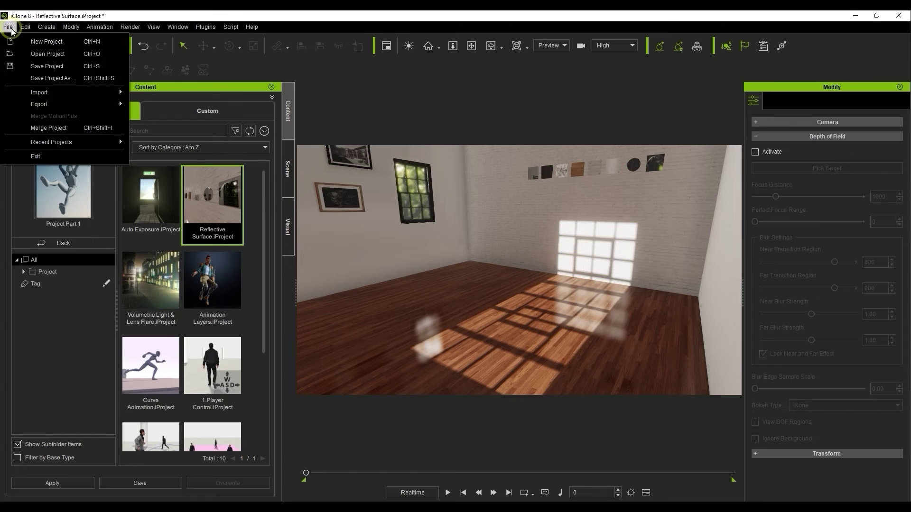
{"action": "left_click", "coordinate": [47, 128]}
{"action": "left_click", "coordinate": [268, 46]}
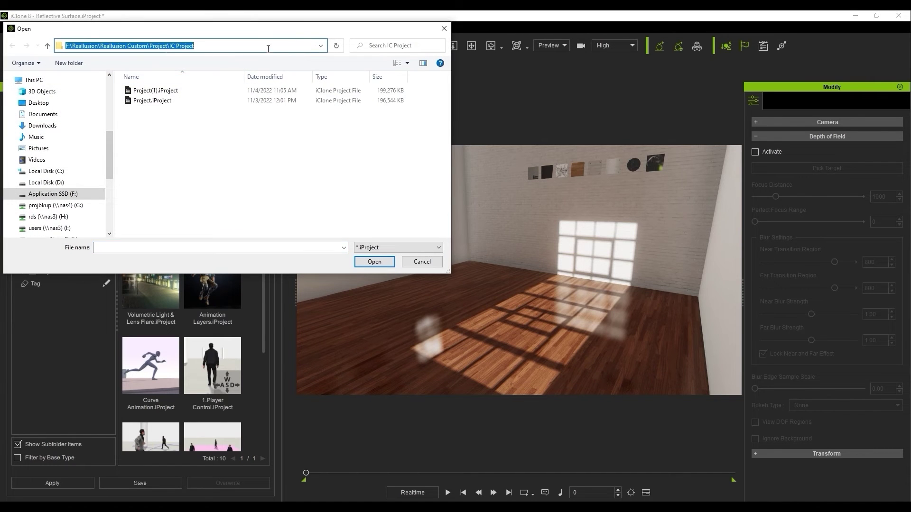
{"action": "left_click", "coordinate": [229, 91]}
{"action": "left_click", "coordinate": [382, 261]}
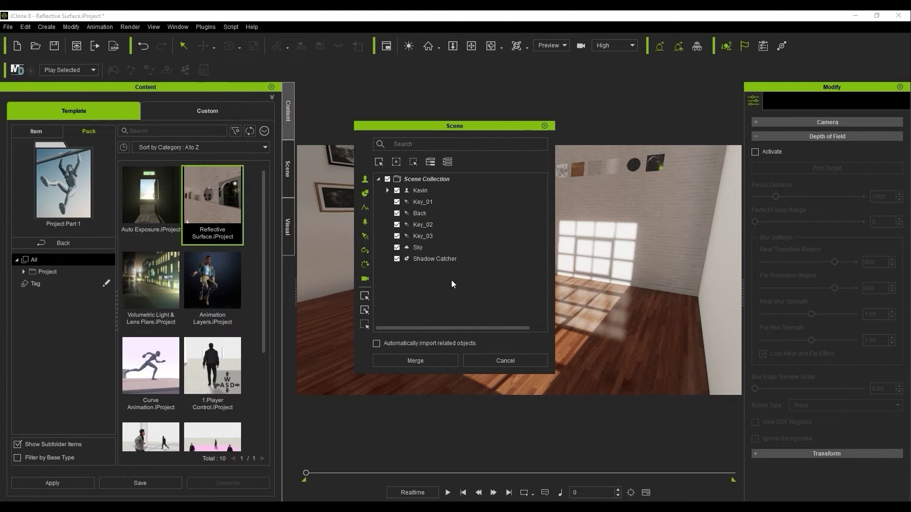
{"action": "left_click", "coordinate": [397, 247]}
{"action": "left_click", "coordinate": [397, 259]}
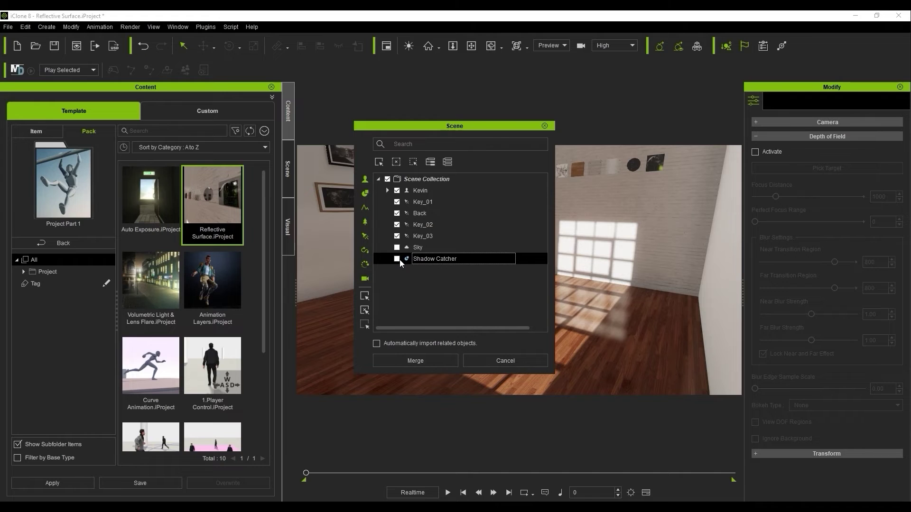
{"action": "left_click", "coordinate": [451, 357]}
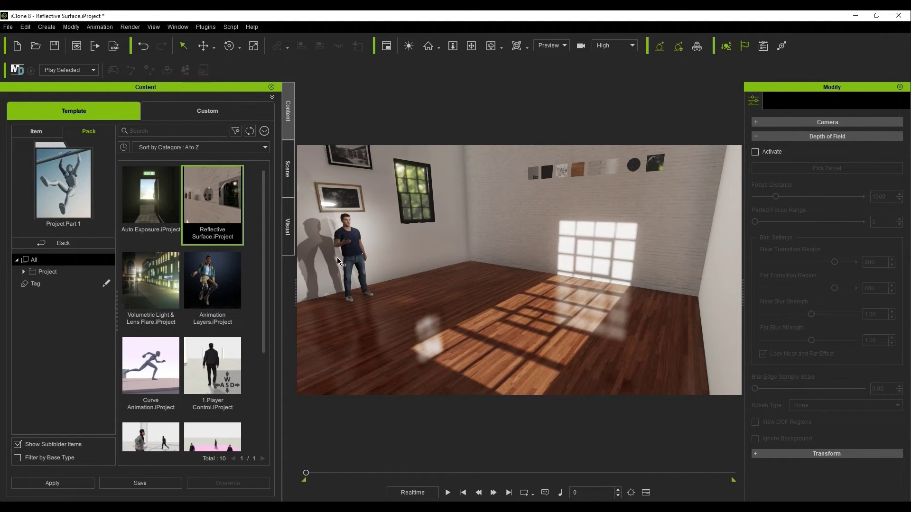
{"action": "left_click", "coordinate": [356, 245]}
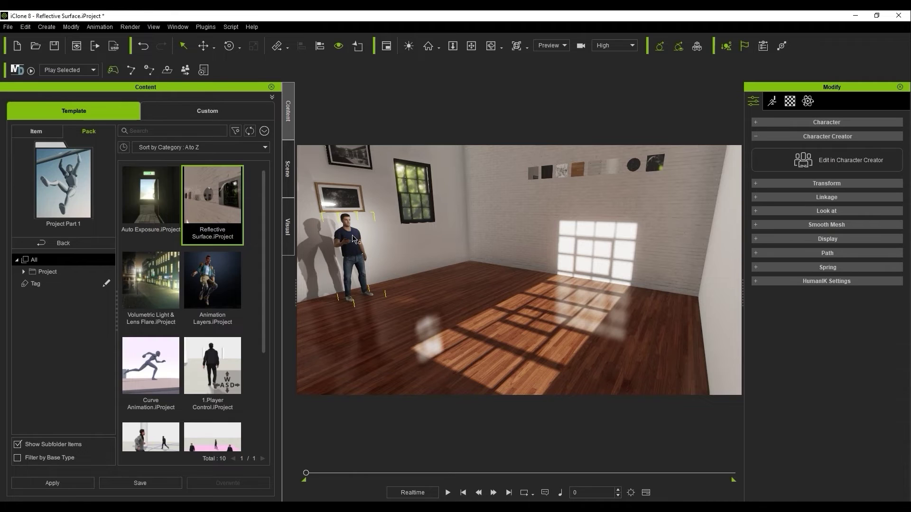
{"action": "left_click", "coordinate": [288, 177]}
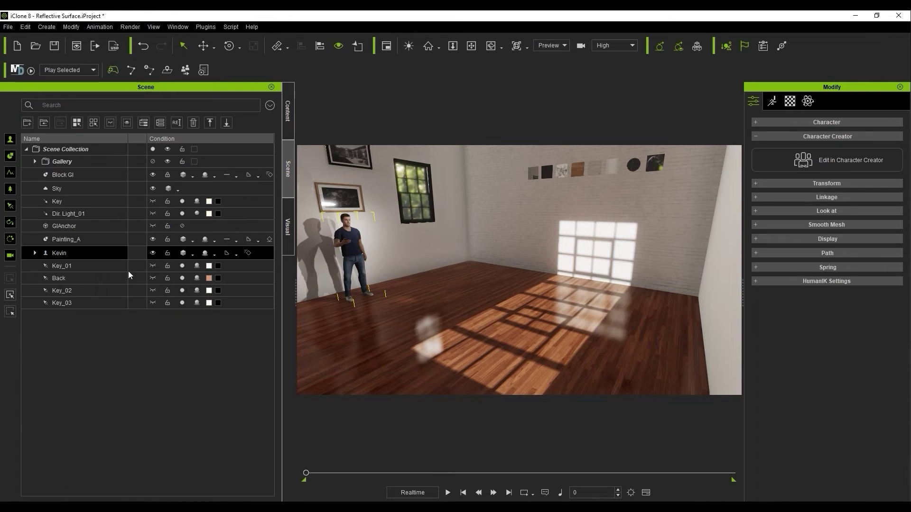
Select Kevin with Key_01, Back, Key_02 and Key_03, move in close, and play the animation
{"action": "left_click", "coordinate": [84, 305], "text": "shift"}
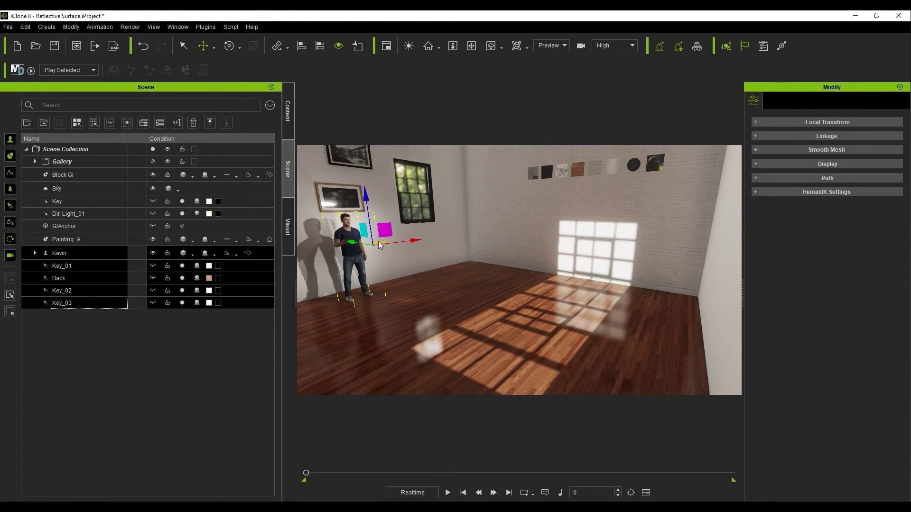
{"action": "right_click_drag", "start_coordinate": [391, 268], "coordinate": [384, 265]}
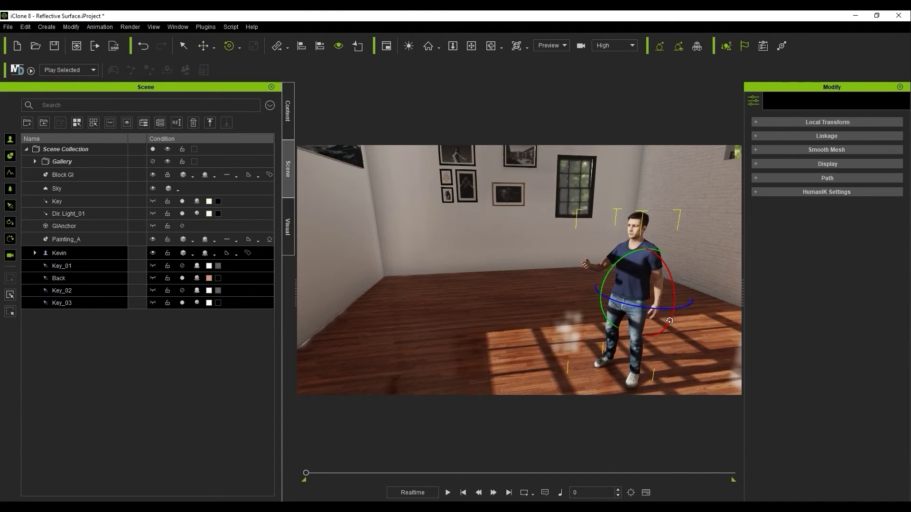
{"action": "right_click_drag", "start_coordinate": [670, 321], "coordinate": [693, 309]}
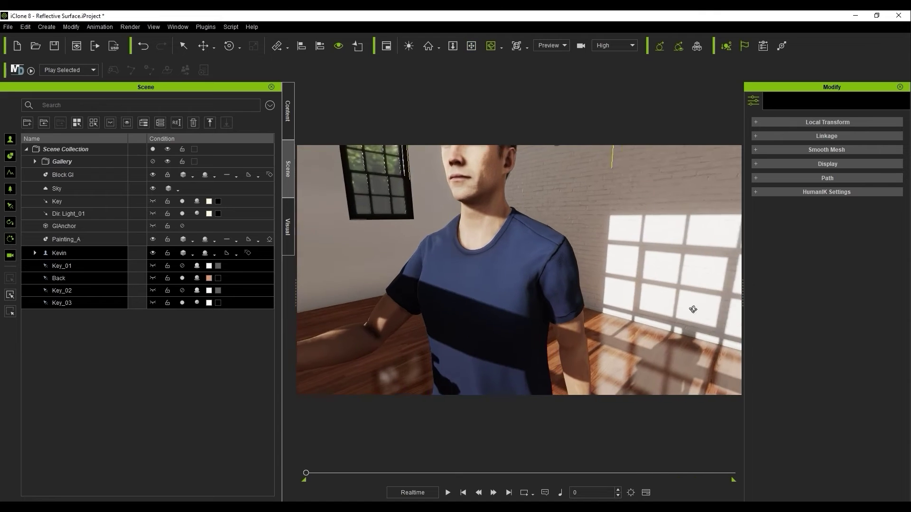
{"action": "scroll", "coordinate": [693, 309], "scroll_direction": "down", "scroll_amount": 5}
{"action": "key", "text": "space"}
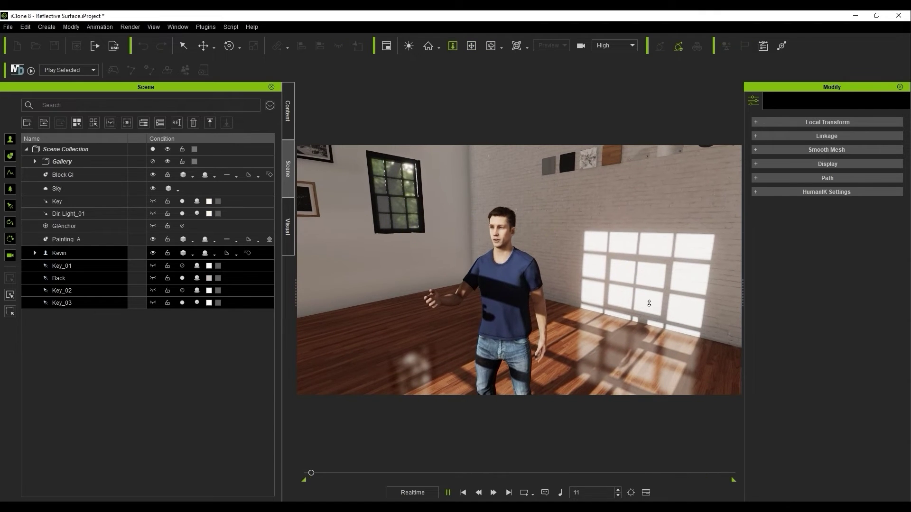
{"action": "middle_click_drag", "start_coordinate": [649, 304], "coordinate": [612, 338]}
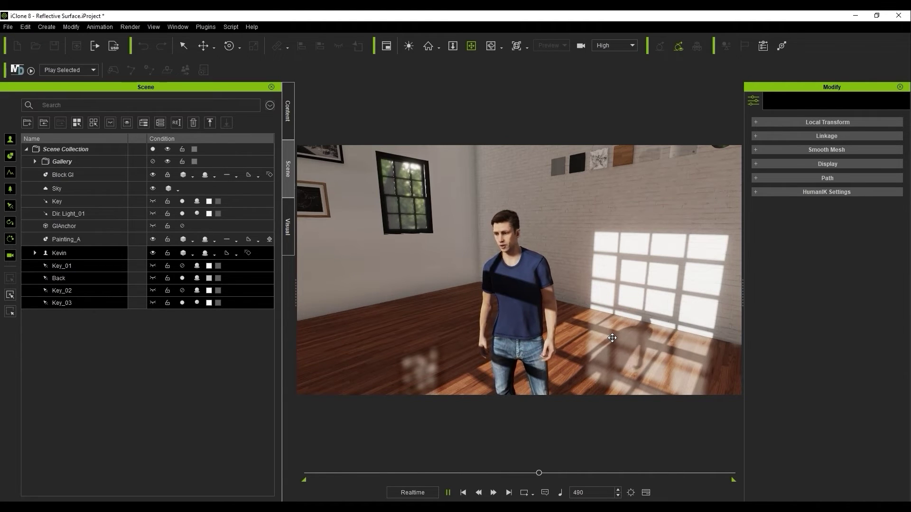
{"action": "left_click", "coordinate": [612, 337]}
{"action": "left_click_drag", "start_coordinate": [612, 338], "coordinate": [589, 322]}
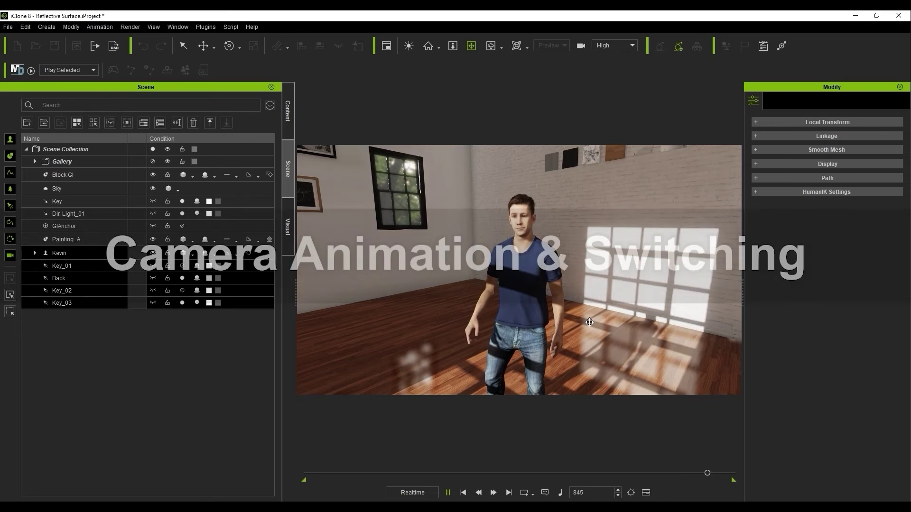
Add a new linear camera and frame it closer on Kevin
{"action": "left_click", "coordinate": [463, 492]}
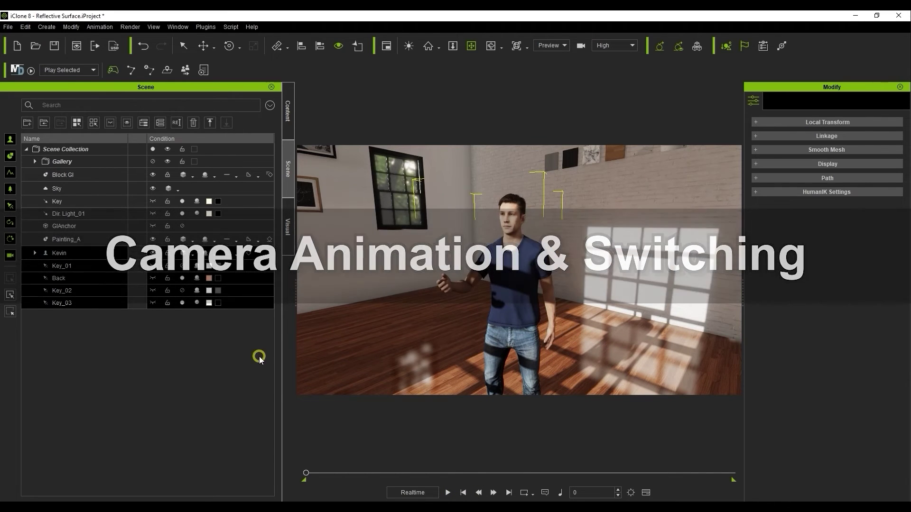
{"action": "left_click", "coordinate": [261, 359]}
{"action": "left_click", "coordinate": [46, 26]}
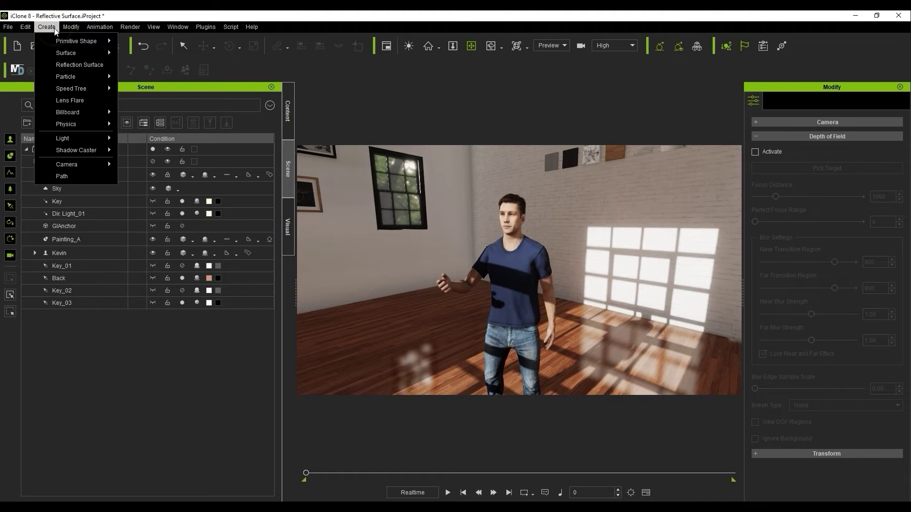
{"action": "mouse_move", "coordinate": [71, 165]}
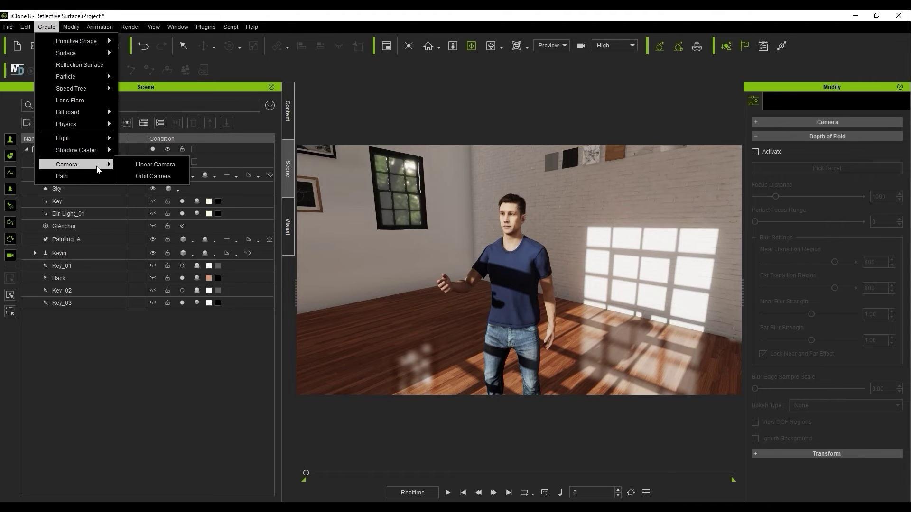
{"action": "left_click", "coordinate": [161, 165]}
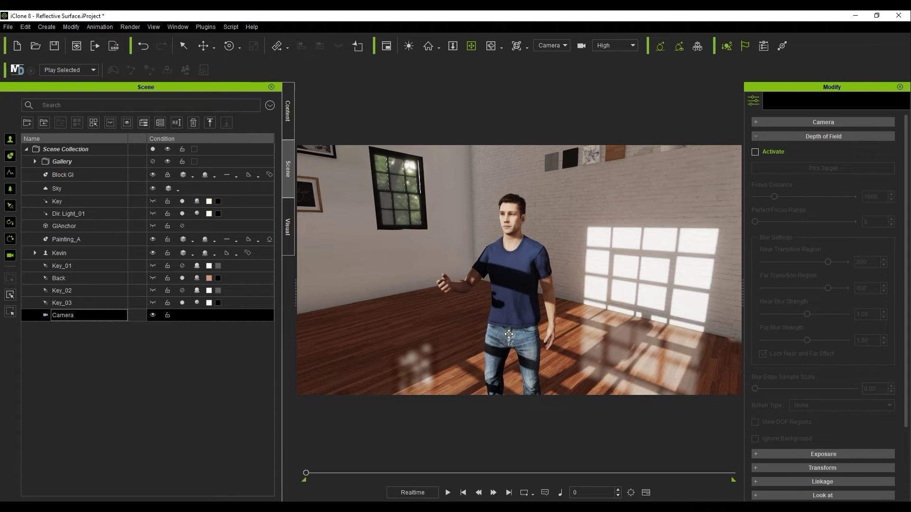
{"action": "left_click_drag", "start_coordinate": [509, 335], "coordinate": [546, 302]}
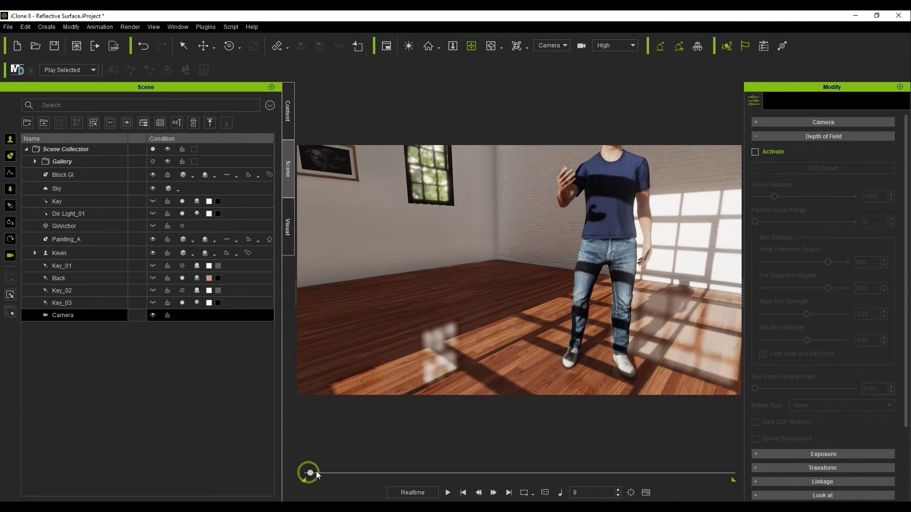
Key a closer camera view at frame 257, then preview the move from the start
{"action": "left_click_drag", "start_coordinate": [316, 471], "coordinate": [427, 472]}
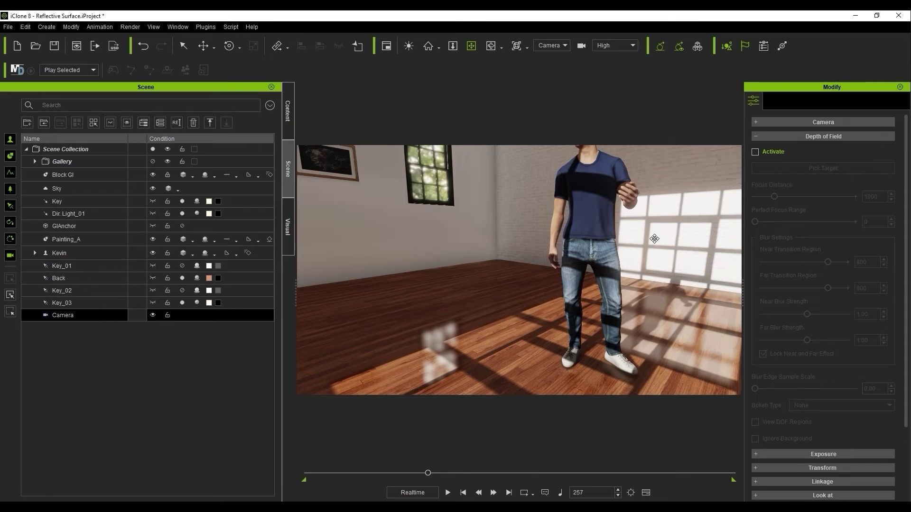
{"action": "left_click_drag", "start_coordinate": [654, 239], "coordinate": [629, 267]}
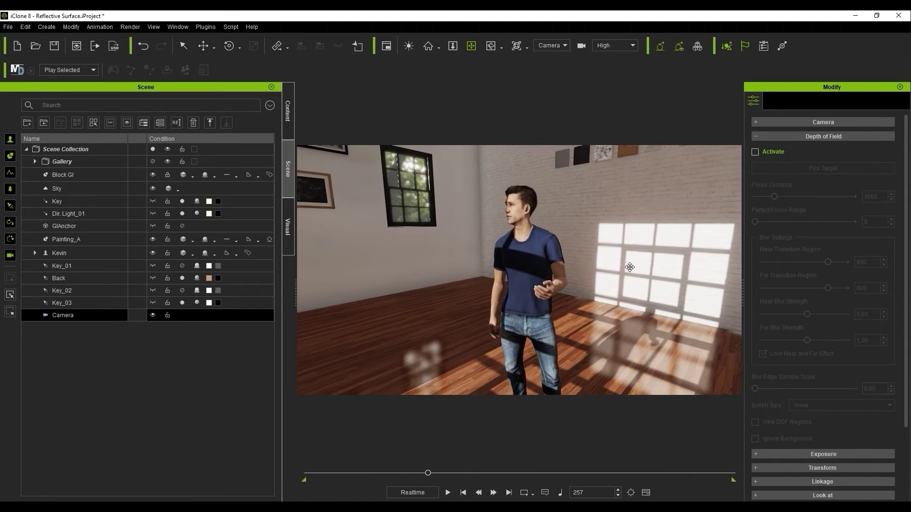
{"action": "left_click", "coordinate": [461, 493]}
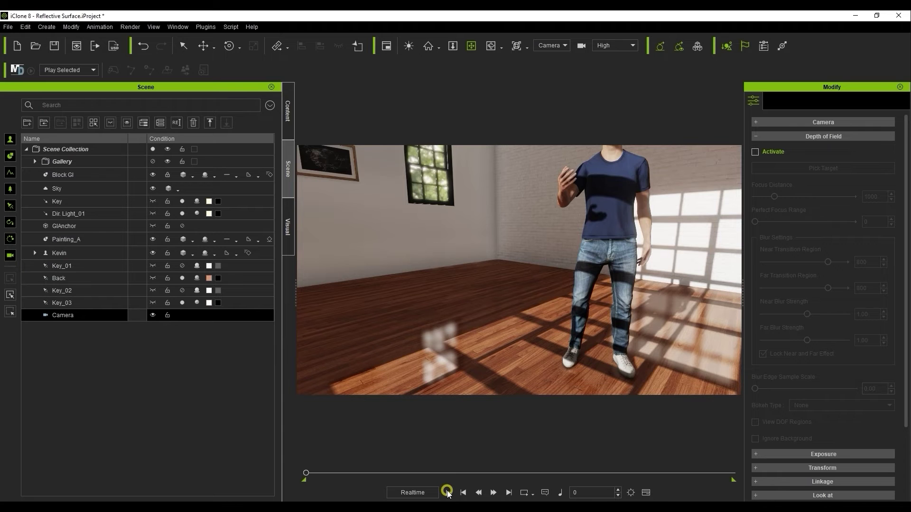
{"action": "left_click", "coordinate": [447, 491]}
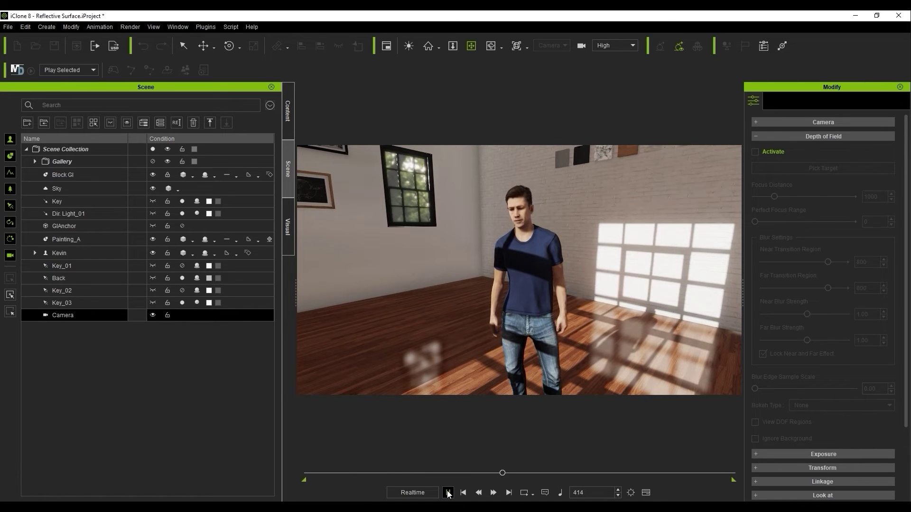
{"action": "left_click", "coordinate": [448, 492]}
{"action": "left_click", "coordinate": [464, 493]}
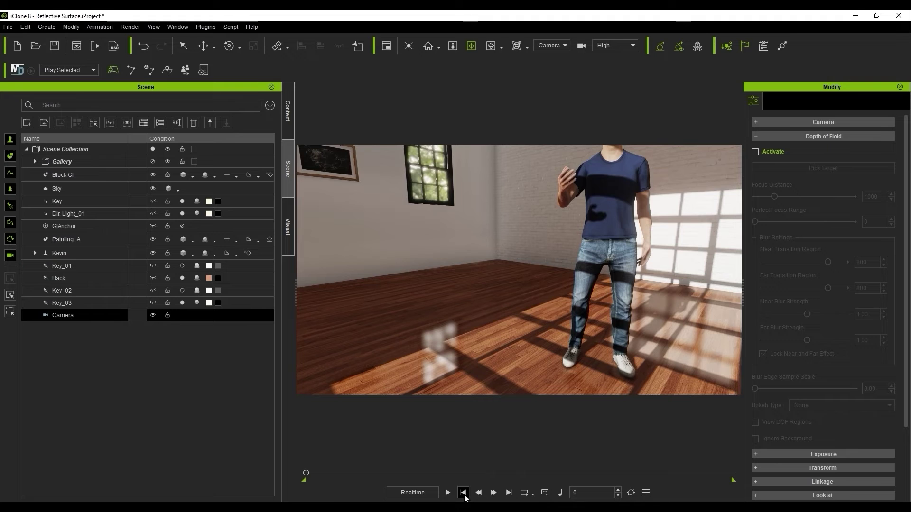
Move the Camera's second key from frame 255 to about 555 and reframe the opening shot on Kevin
{"action": "left_click", "coordinate": [651, 495]}
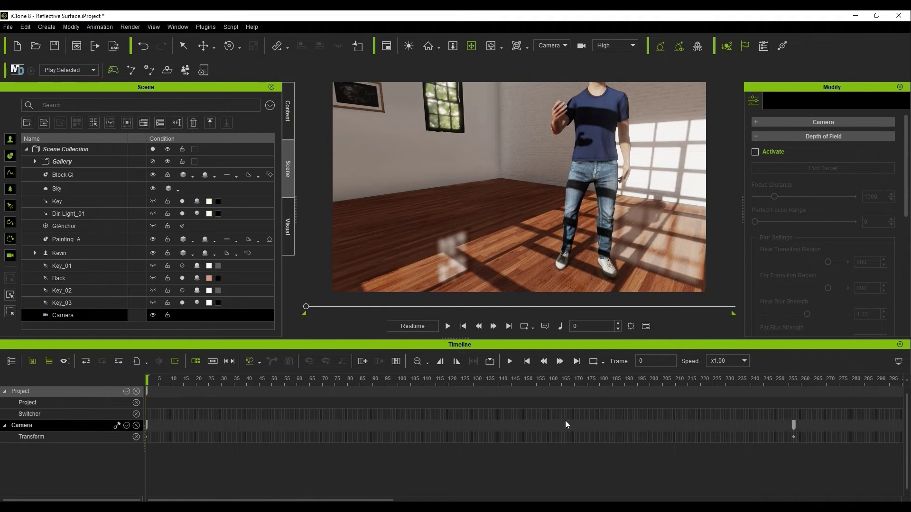
{"action": "scroll", "coordinate": [474, 458], "scroll_direction": "down", "scroll_amount": 3}
{"action": "left_click_drag", "start_coordinate": [425, 424], "coordinate": [750, 426]}
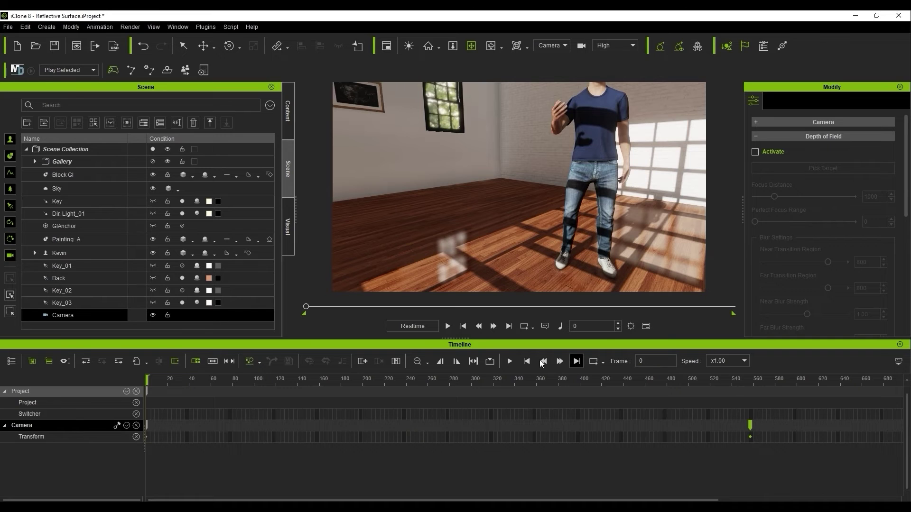
{"action": "left_click", "coordinate": [515, 361]}
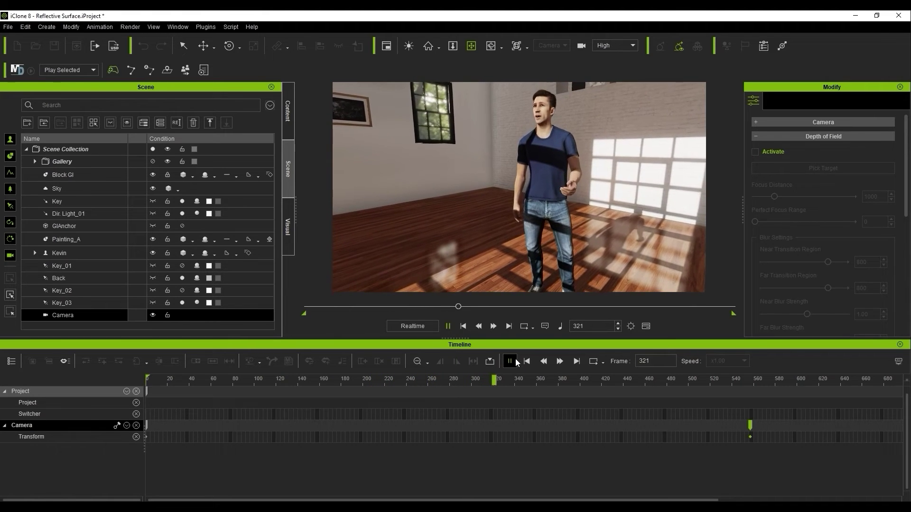
{"action": "left_click", "coordinate": [512, 362]}
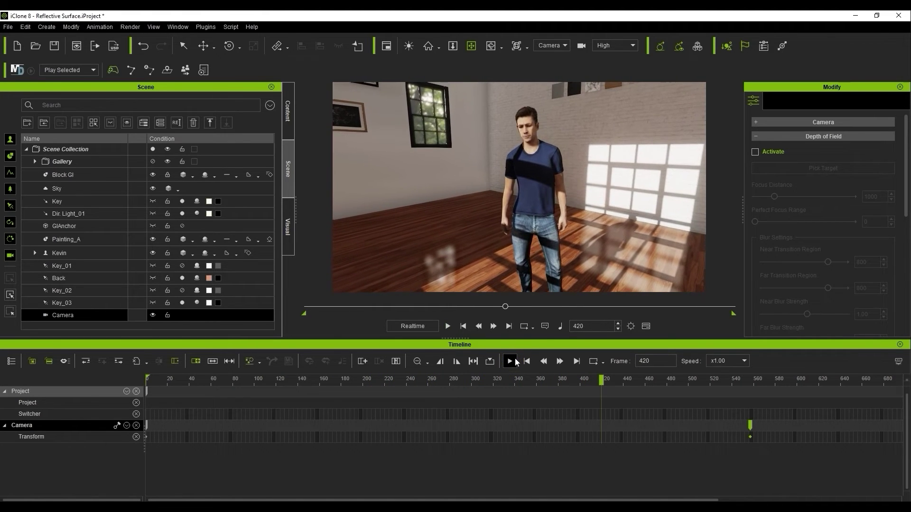
{"action": "left_click", "coordinate": [463, 326]}
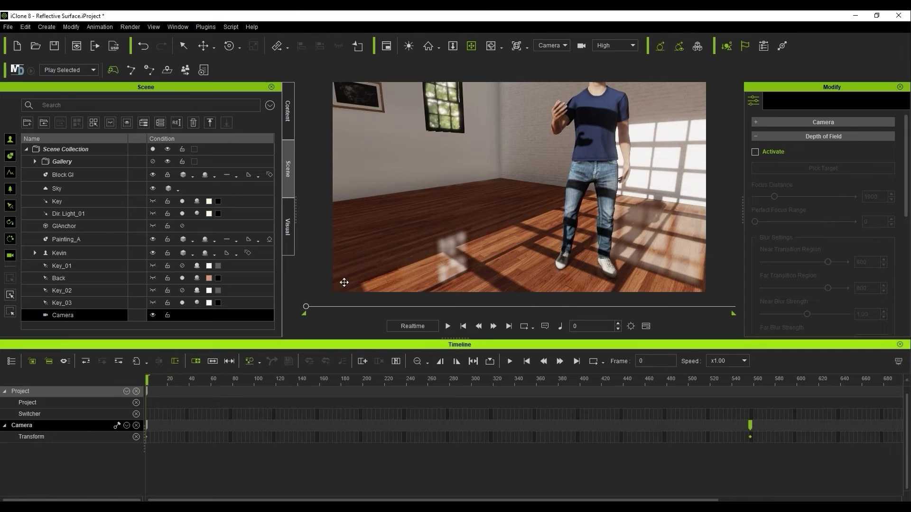
{"action": "middle_click_drag", "start_coordinate": [514, 210], "coordinate": [497, 220]}
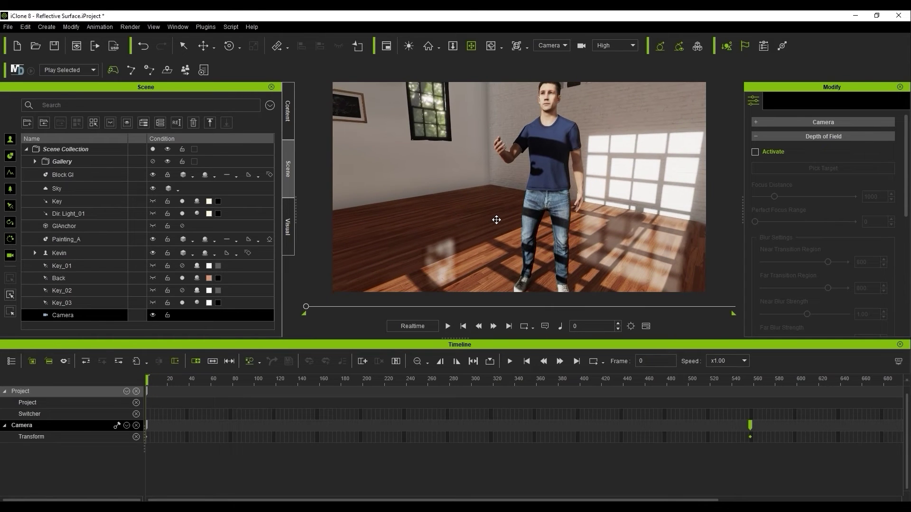
Preview the camera move, then scrub to around frame 62
{"action": "key", "text": "space"}
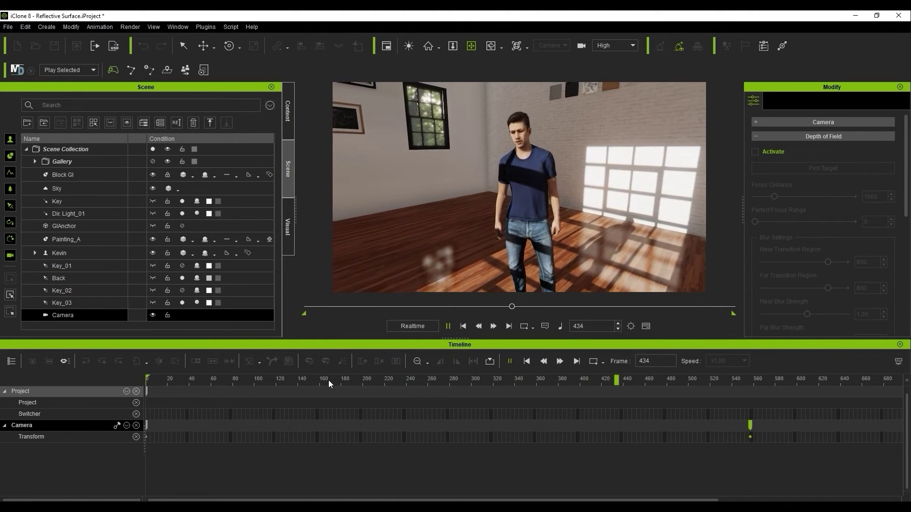
{"action": "key", "text": "space"}
{"action": "left_click", "coordinate": [463, 326]}
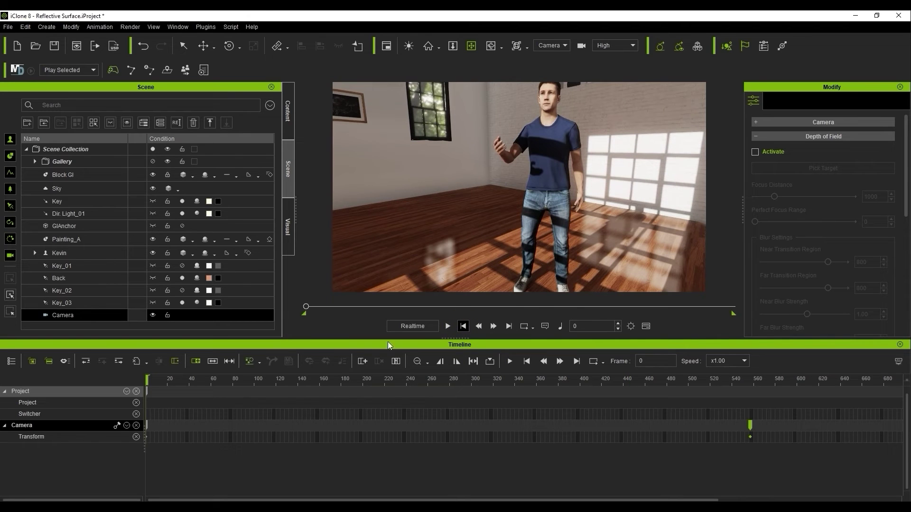
{"action": "left_click_drag", "start_coordinate": [160, 382], "coordinate": [132, 392]}
Activate depth of field and pick Kevin's head as focus target at frame 56, then preview
{"action": "left_click", "coordinate": [755, 152]}
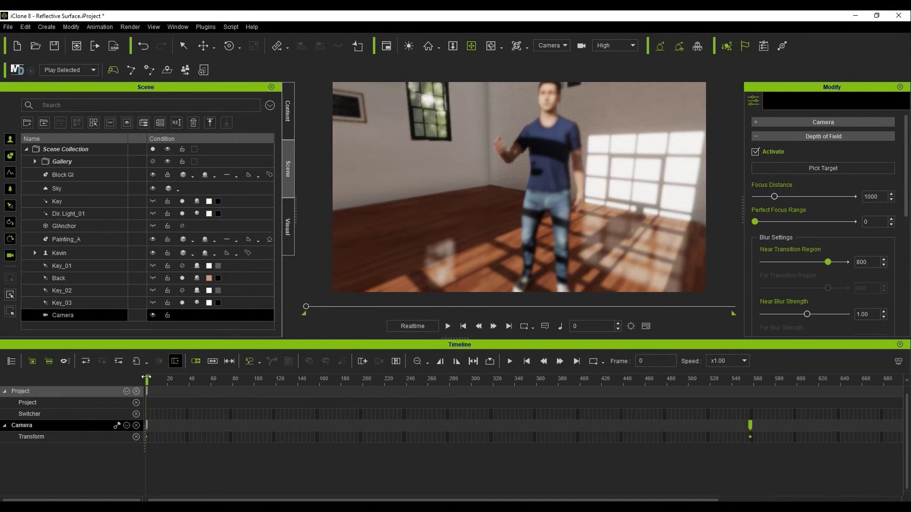
{"action": "left_click_drag", "start_coordinate": [146, 377], "coordinate": [207, 387]}
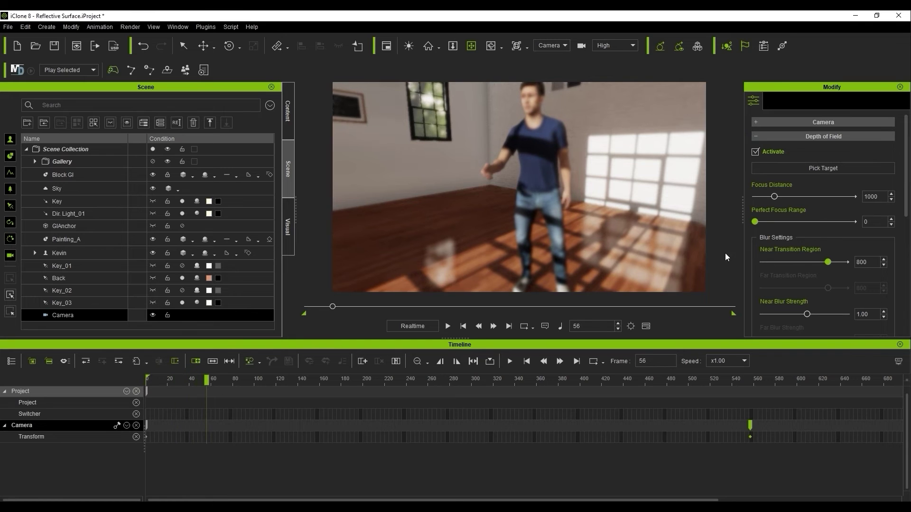
{"action": "left_click", "coordinate": [805, 168]}
{"action": "left_click", "coordinate": [522, 97]}
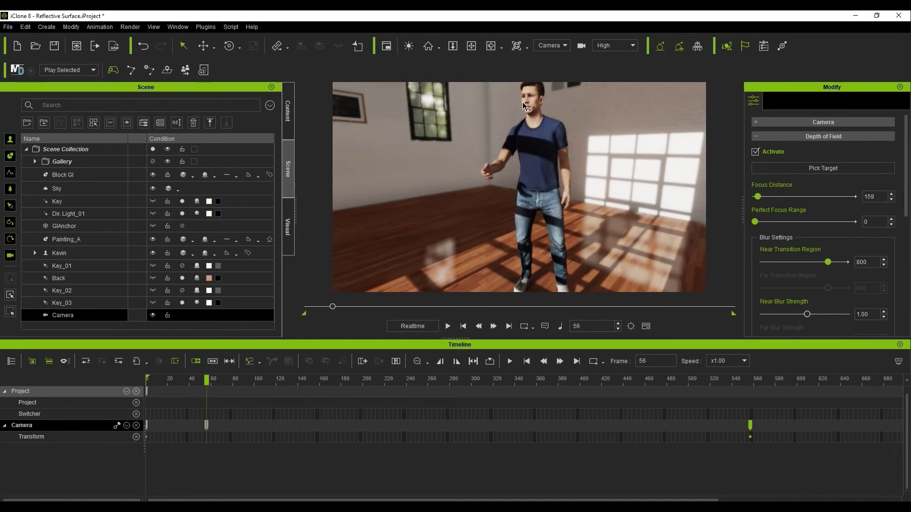
{"action": "left_click", "coordinate": [148, 379]}
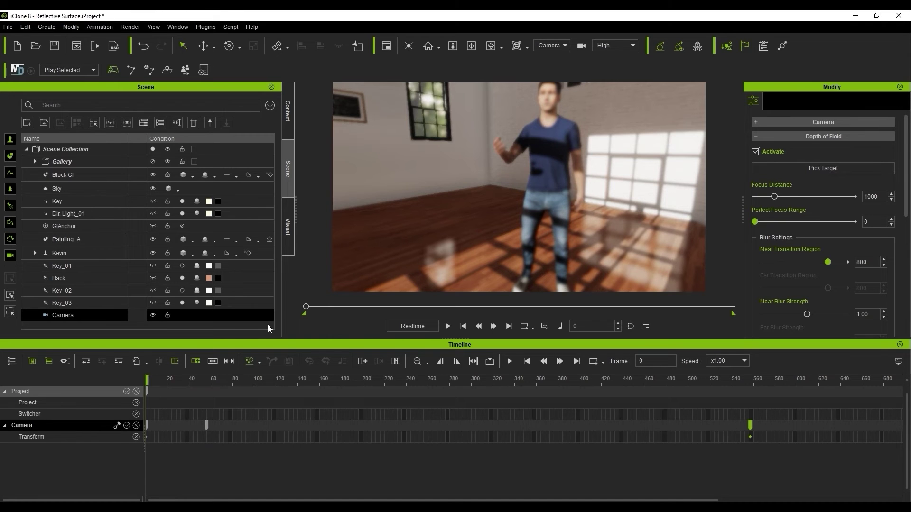
{"action": "key", "text": "space"}
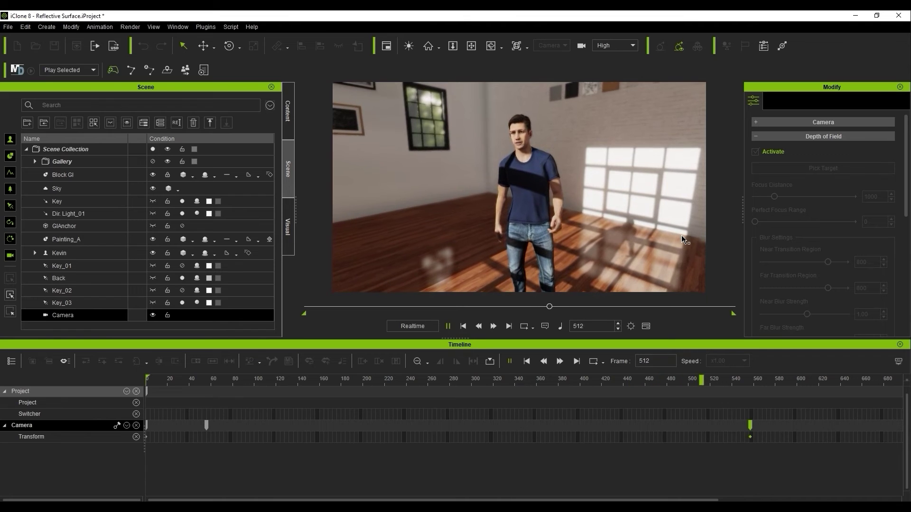
{"action": "key", "text": "space"}
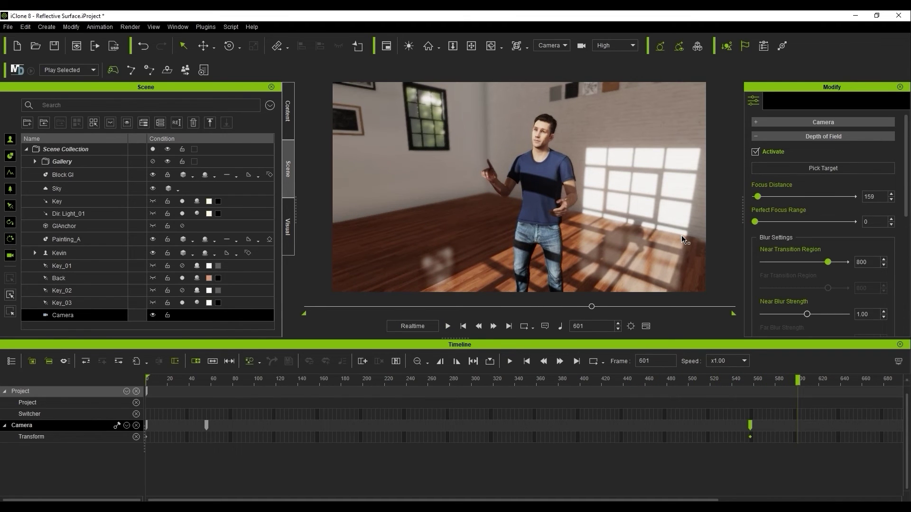
Create Camera_0 from the current view of Kevin
{"action": "left_click", "coordinate": [462, 327]}
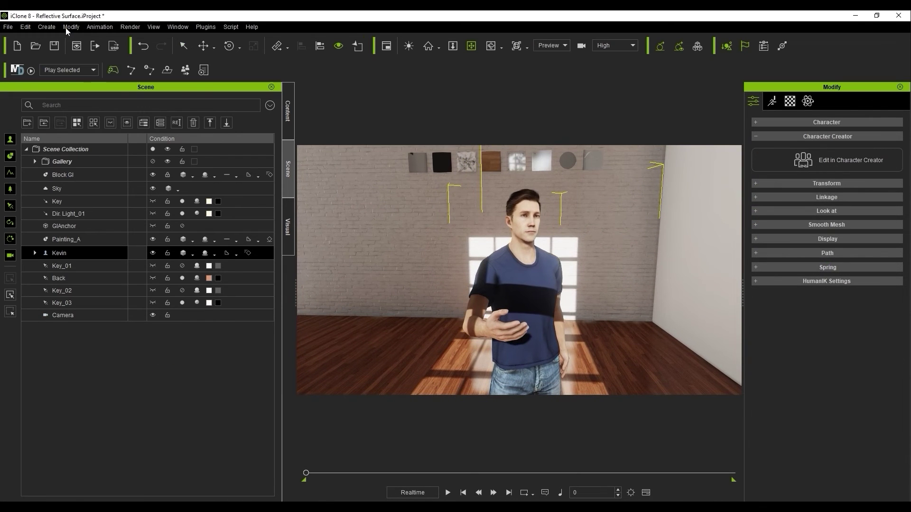
{"action": "left_click", "coordinate": [47, 26]}
{"action": "mouse_move", "coordinate": [107, 161]}
{"action": "left_click", "coordinate": [153, 175]}
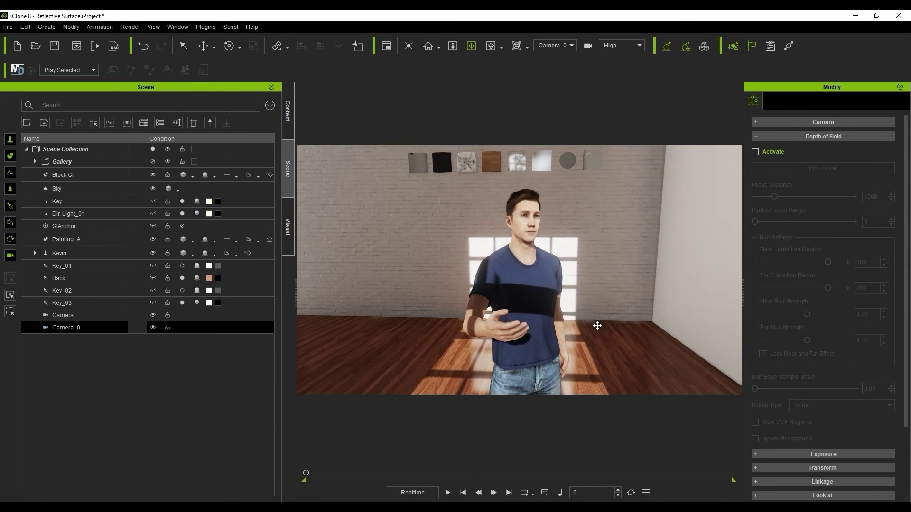
At about frame 669, create Camera_1 from the view with depth of field activated
{"action": "left_click_drag", "start_coordinate": [306, 473], "coordinate": [624, 375]}
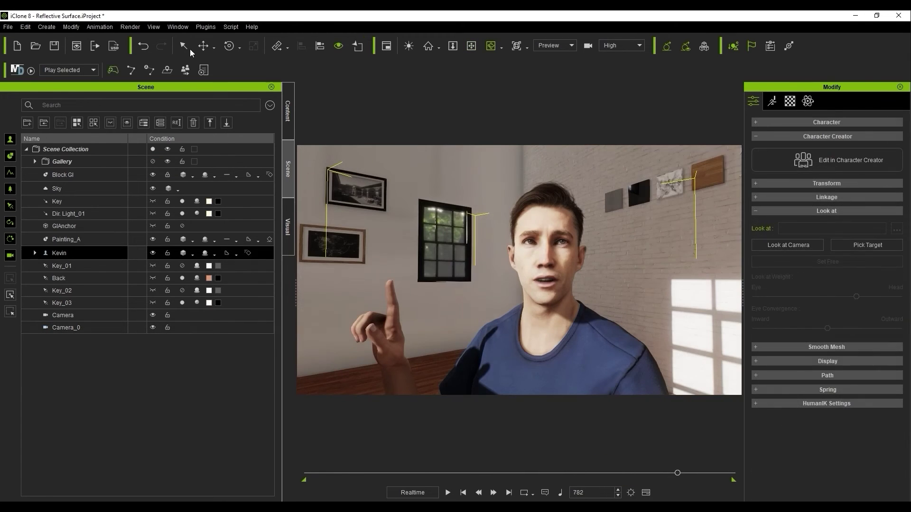
{"action": "left_click", "coordinate": [46, 27]}
{"action": "mouse_move", "coordinate": [108, 164]}
{"action": "left_click", "coordinate": [164, 165]}
{"action": "left_click", "coordinate": [774, 152]}
{"action": "left_click", "coordinate": [802, 168]}
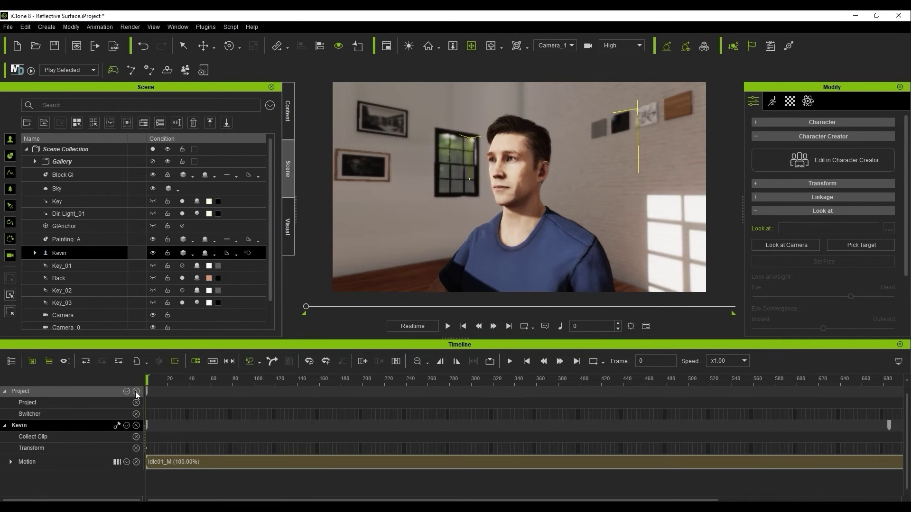
Show only the Switcher track in the timeline and set its opening shot to Camera
{"action": "left_click", "coordinate": [127, 391]}
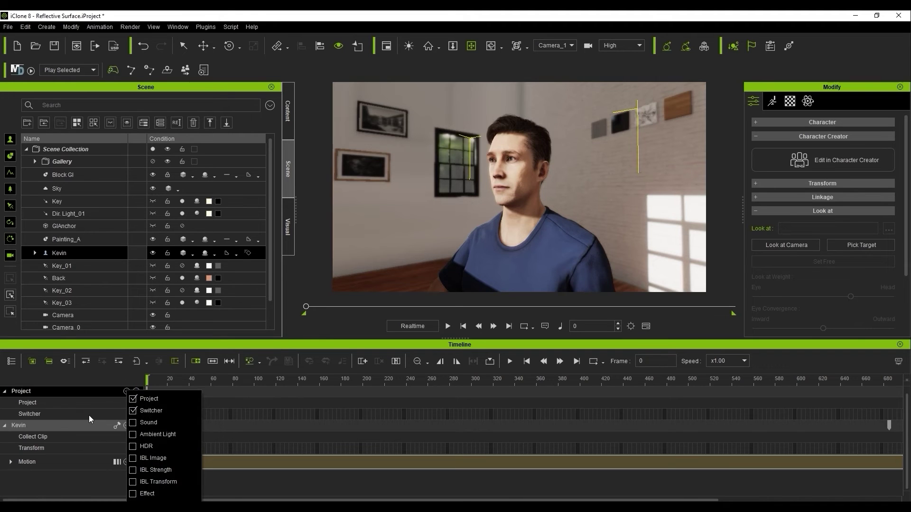
{"action": "left_click", "coordinate": [121, 416]}
{"action": "left_click", "coordinate": [136, 426]}
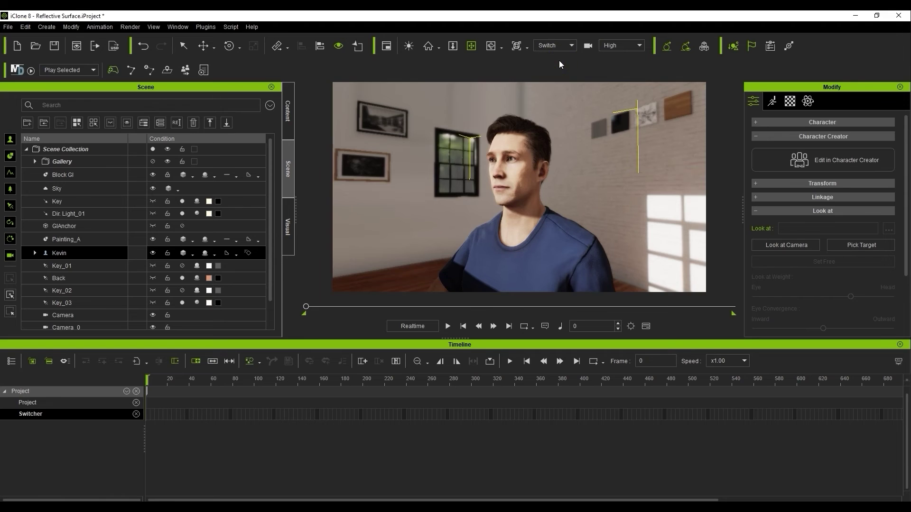
{"action": "right_click", "coordinate": [146, 417]}
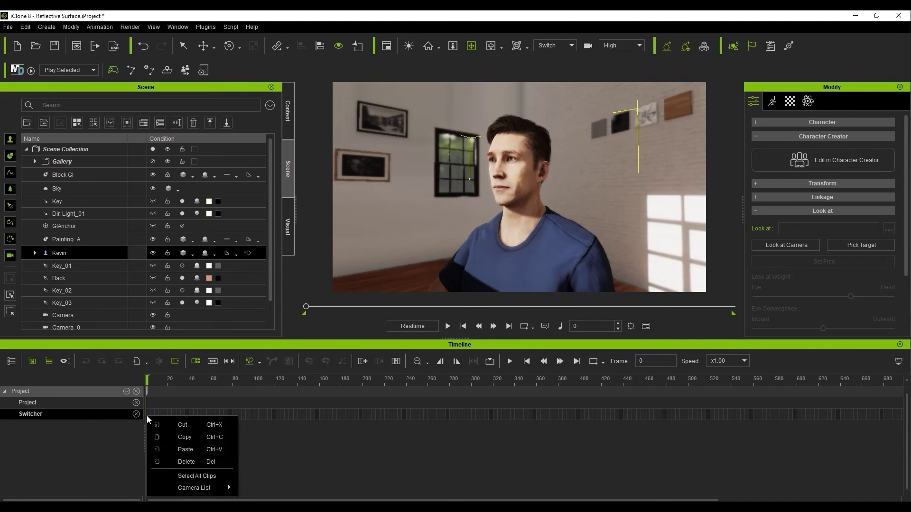
{"action": "mouse_move", "coordinate": [228, 484]}
{"action": "left_click", "coordinate": [265, 490]}
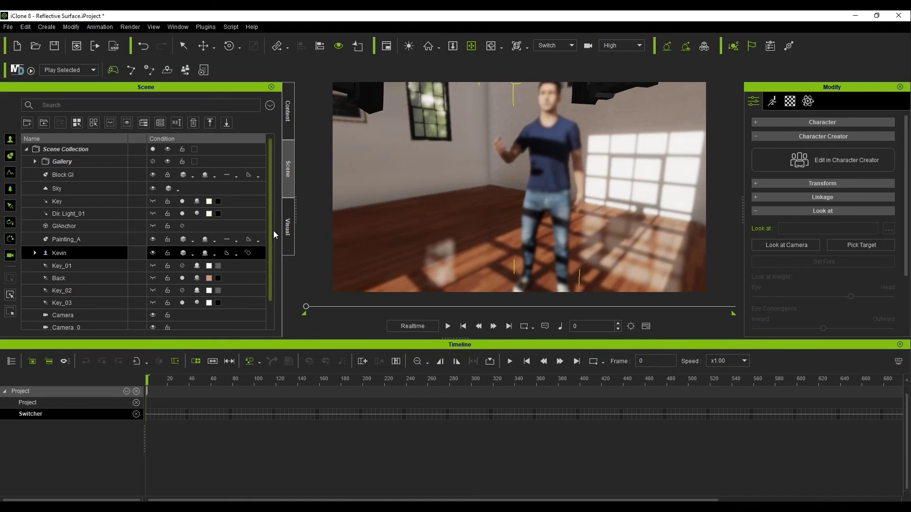
Add a Switcher key cutting to Camera_0 at frame 210
{"action": "scroll", "coordinate": [271, 237], "scroll_direction": "down", "scroll_amount": 1}
{"action": "left_click", "coordinate": [158, 291]}
{"action": "left_click", "coordinate": [154, 315]}
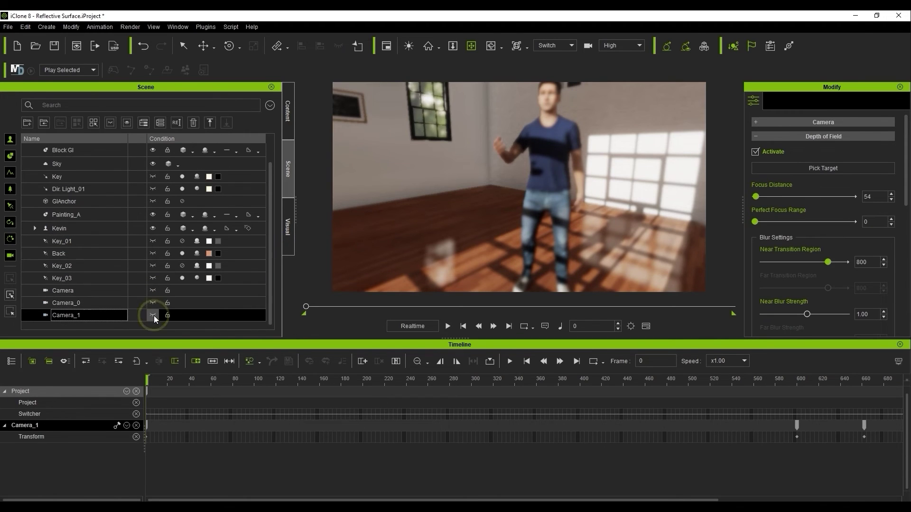
{"action": "left_click", "coordinate": [509, 363]}
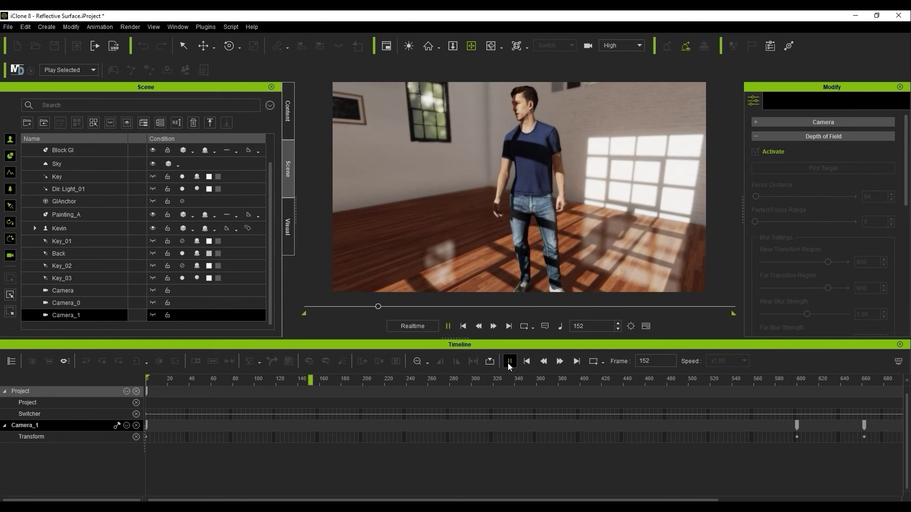
{"action": "left_click", "coordinate": [510, 361]}
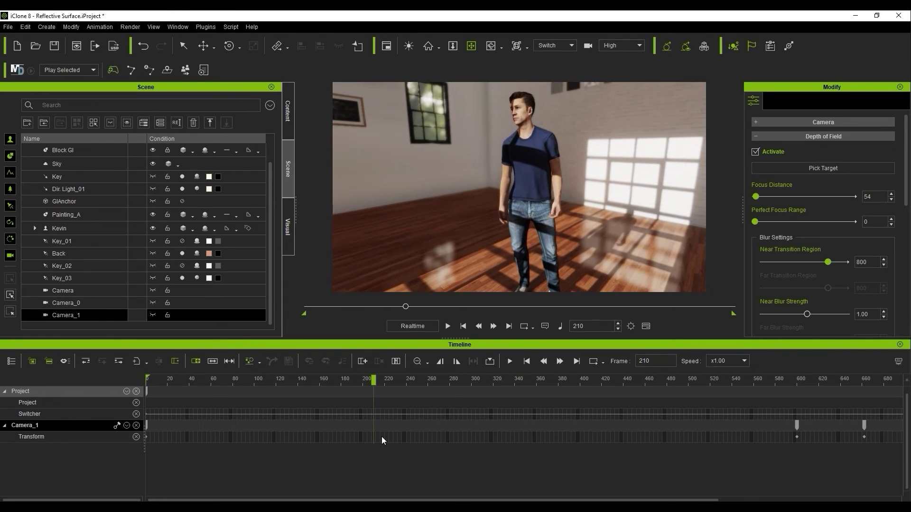
{"action": "left_click", "coordinate": [137, 426]}
{"action": "right_click", "coordinate": [372, 403]}
{"action": "mouse_move", "coordinate": [445, 475]}
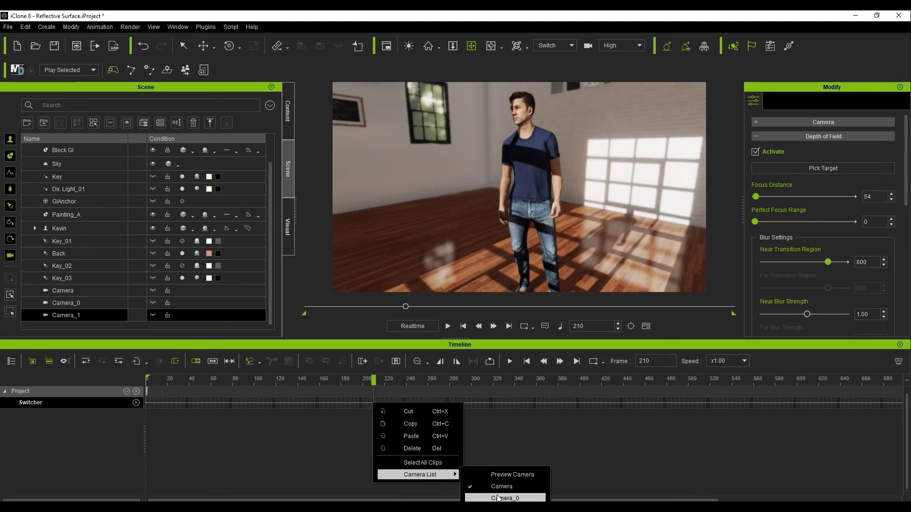
{"action": "left_click", "coordinate": [522, 498]}
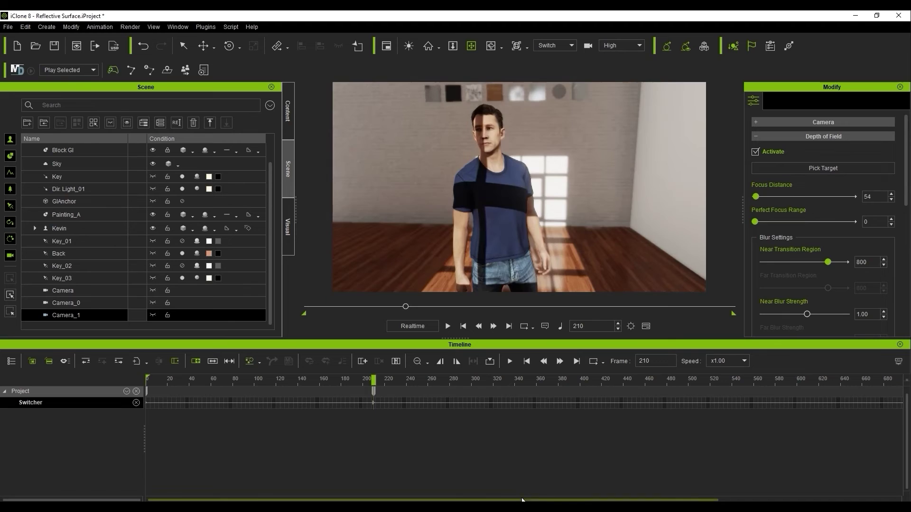
Add another camera switch at frame 752 and play back the cuts
{"action": "left_click", "coordinate": [448, 326]}
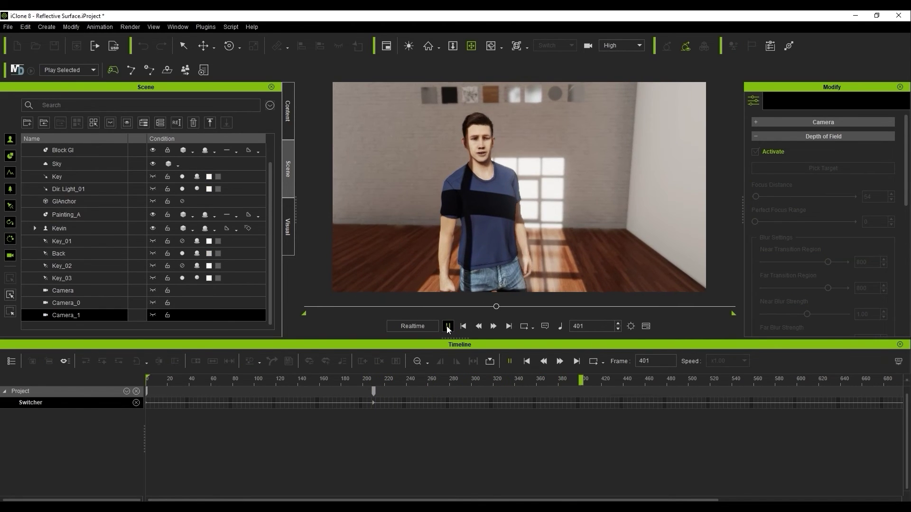
{"action": "left_click", "coordinate": [447, 326]}
{"action": "left_click", "coordinate": [446, 326]}
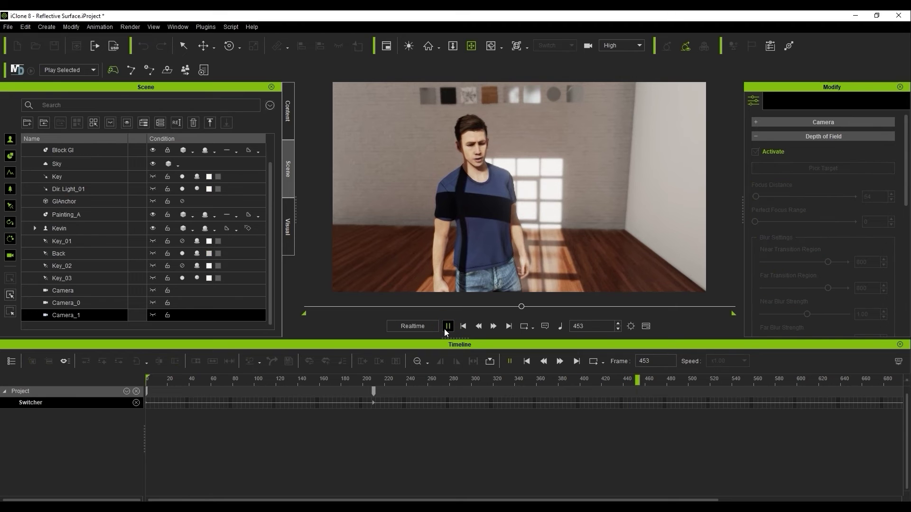
{"action": "left_click", "coordinate": [447, 326]}
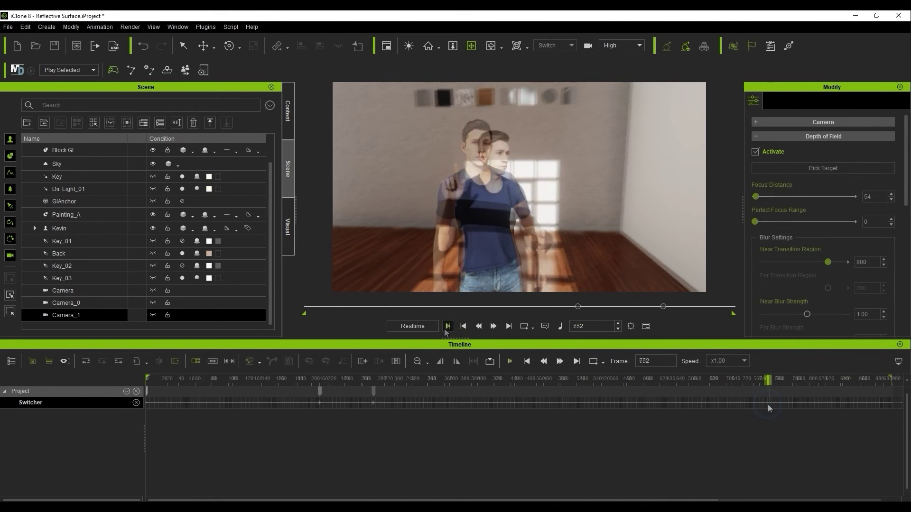
{"action": "right_click", "coordinate": [768, 405]}
{"action": "mouse_move", "coordinate": [849, 473]}
{"action": "left_click", "coordinate": [702, 487]}
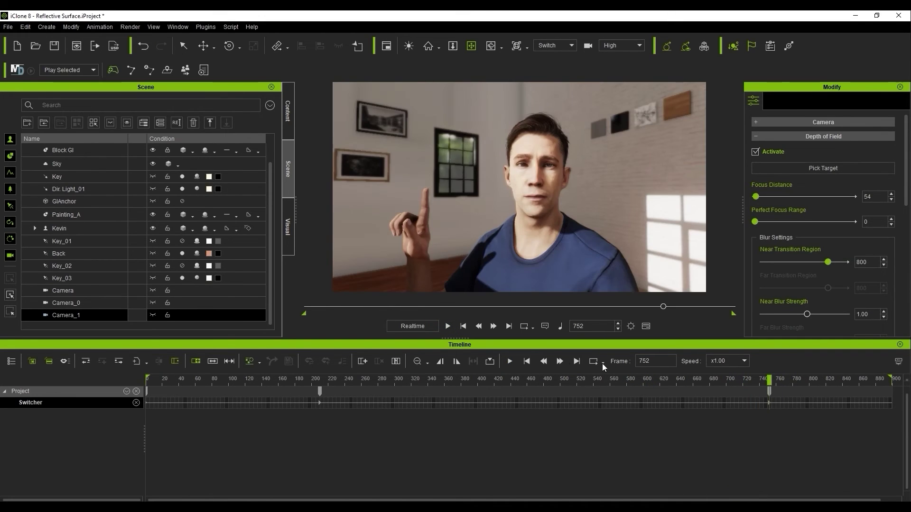
{"action": "left_click", "coordinate": [509, 361]}
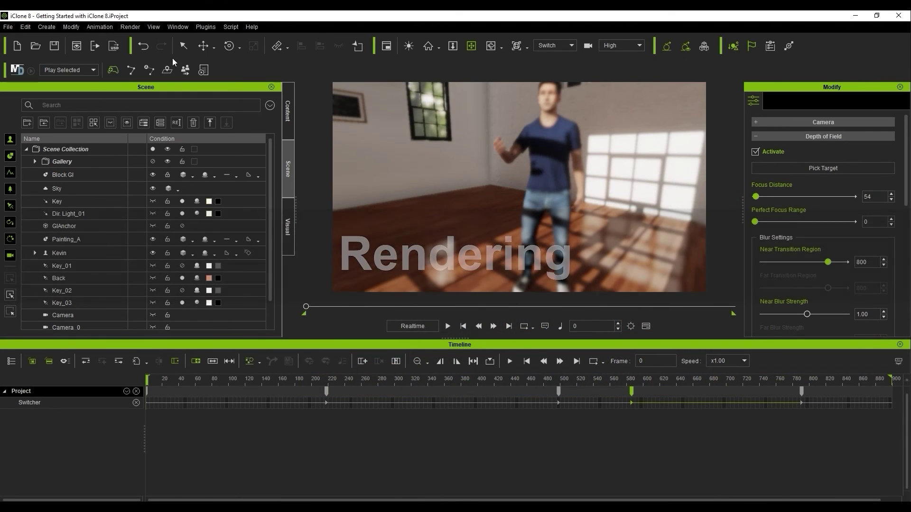
Open the Render Video settings in a floating window and choose MP4, 60 fps, HD 1080p
{"action": "left_click", "coordinate": [130, 26]}
{"action": "left_click", "coordinate": [197, 55]}
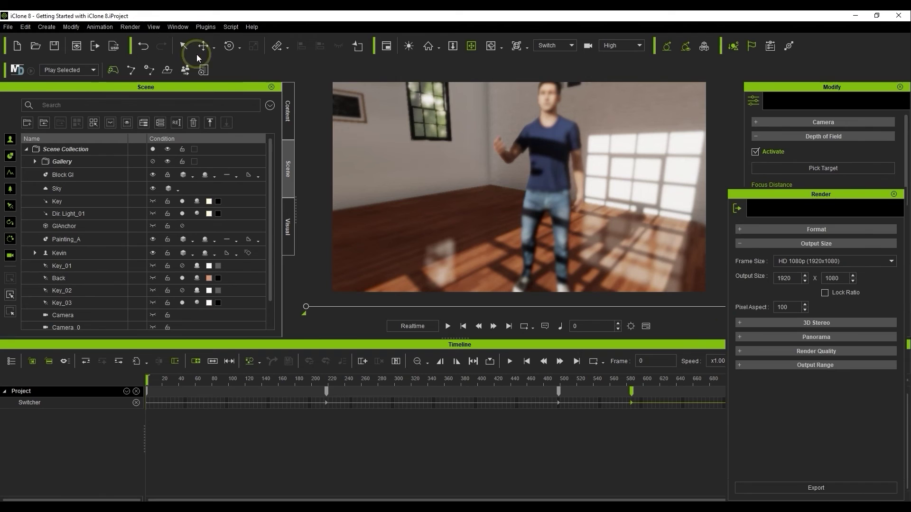
{"action": "left_click_drag", "start_coordinate": [789, 196], "coordinate": [683, 149]}
{"action": "left_click", "coordinate": [699, 177]}
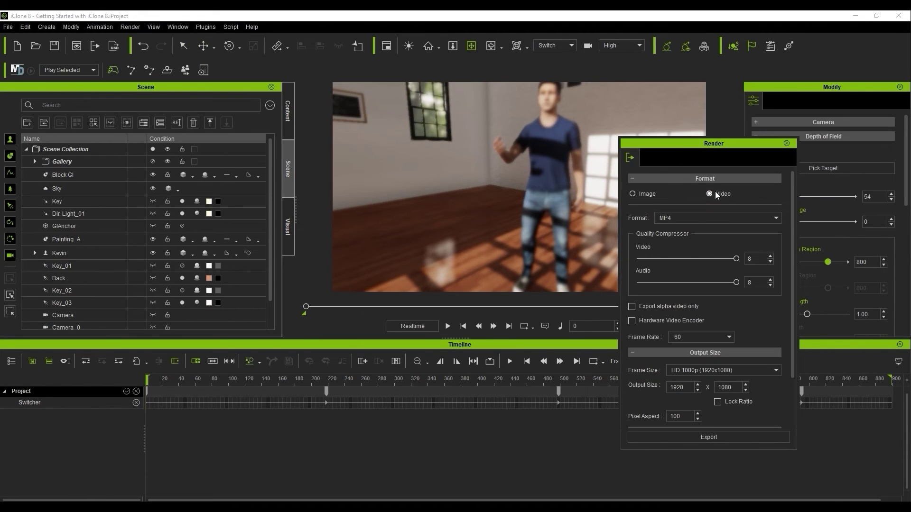
{"action": "left_click", "coordinate": [775, 218]}
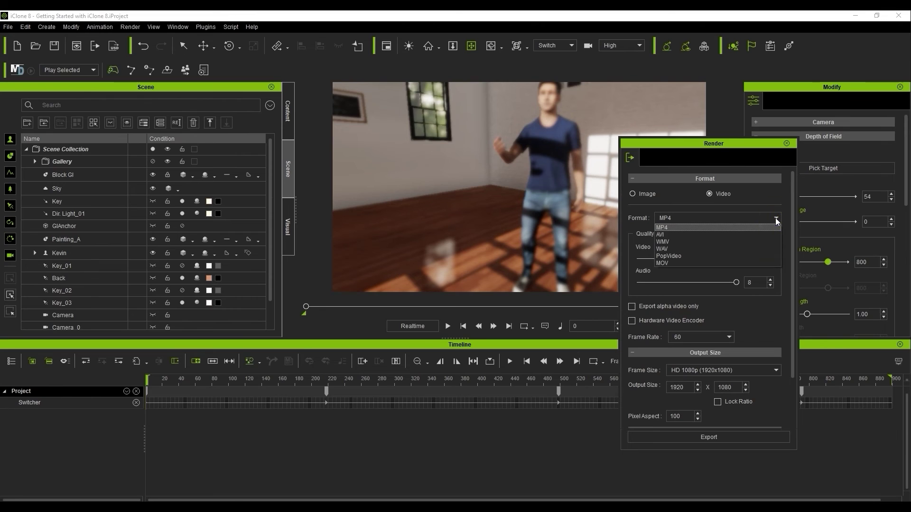
{"action": "left_click", "coordinate": [703, 227]}
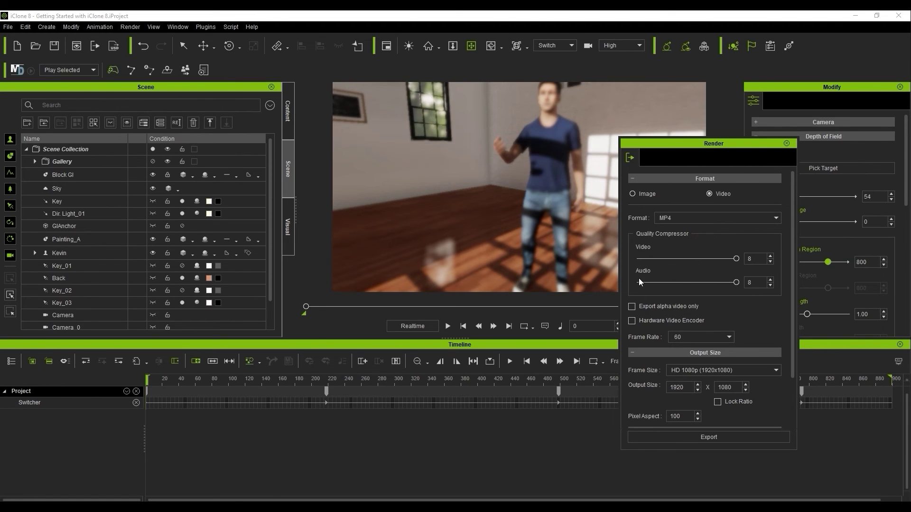
{"action": "left_click_drag", "start_coordinate": [791, 247], "coordinate": [797, 312]}
{"action": "left_click", "coordinate": [729, 279]}
{"action": "left_click", "coordinate": [731, 278]}
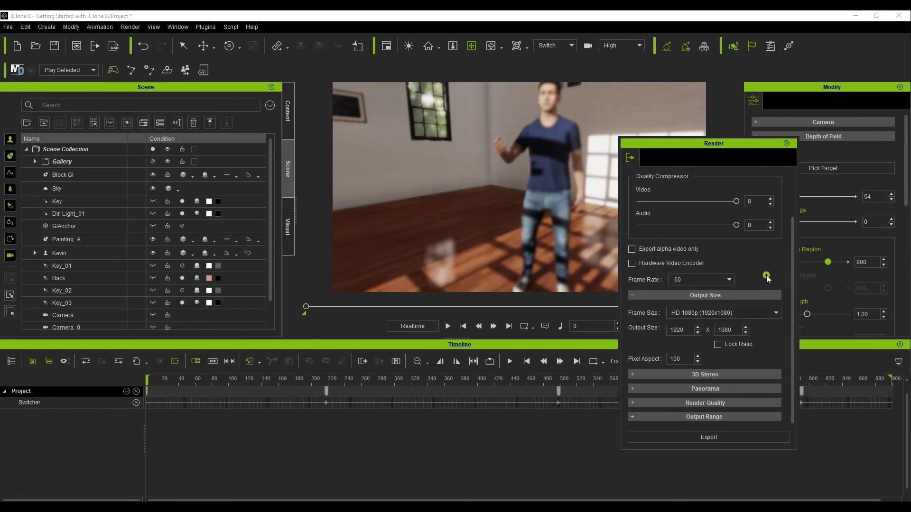
{"action": "left_click", "coordinate": [776, 313]}
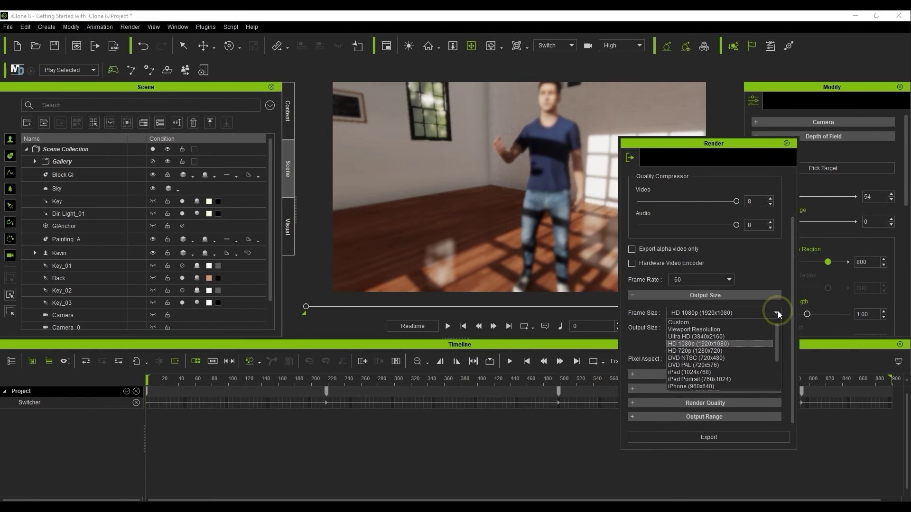
{"action": "left_click", "coordinate": [759, 343]}
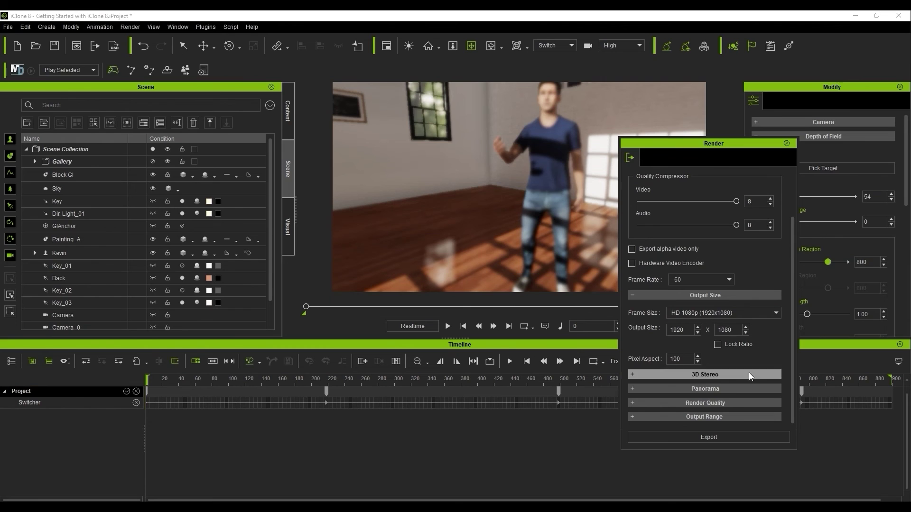
Set Final Render, Medium 2x2 AA, High Quality DOF, frames 0–900, then export and save the MP4
{"action": "left_click", "coordinate": [745, 403]}
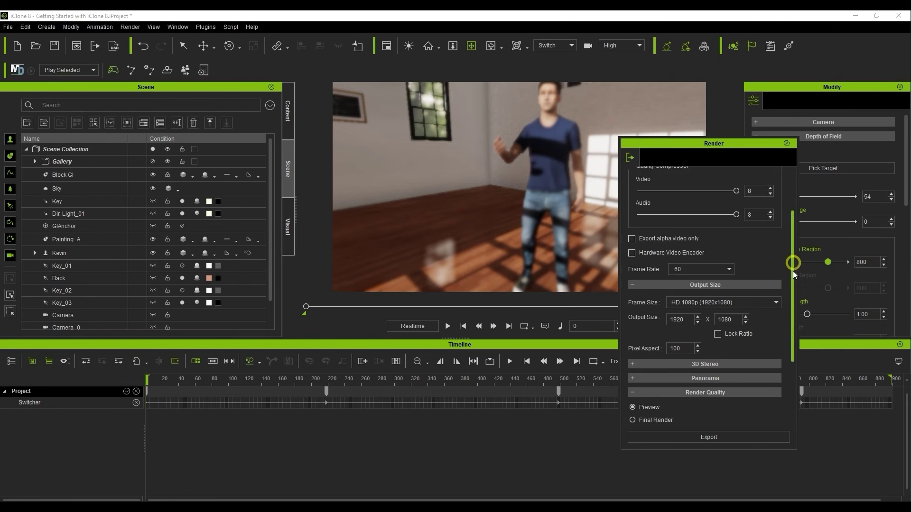
{"action": "left_click_drag", "start_coordinate": [793, 272], "coordinate": [793, 345]}
{"action": "left_click", "coordinate": [660, 315]}
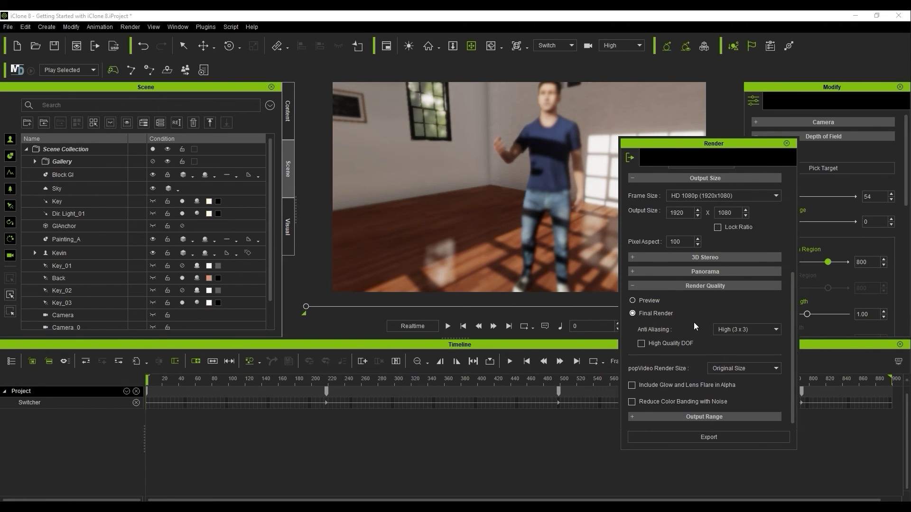
{"action": "left_click", "coordinate": [773, 329]}
{"action": "left_click", "coordinate": [765, 354]}
{"action": "left_click", "coordinate": [685, 343]}
{"action": "left_click", "coordinate": [730, 415]}
{"action": "left_click_drag", "start_coordinate": [789, 294], "coordinate": [789, 343]}
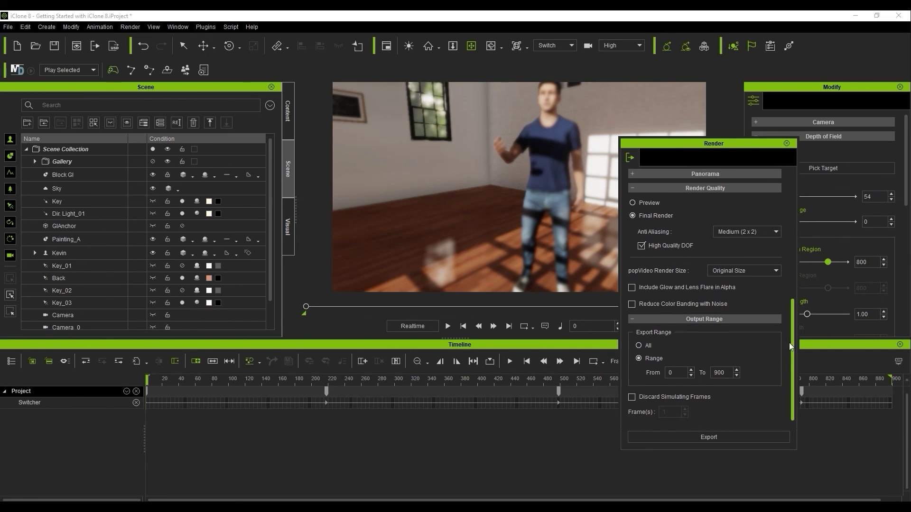
{"action": "left_click", "coordinate": [658, 352]}
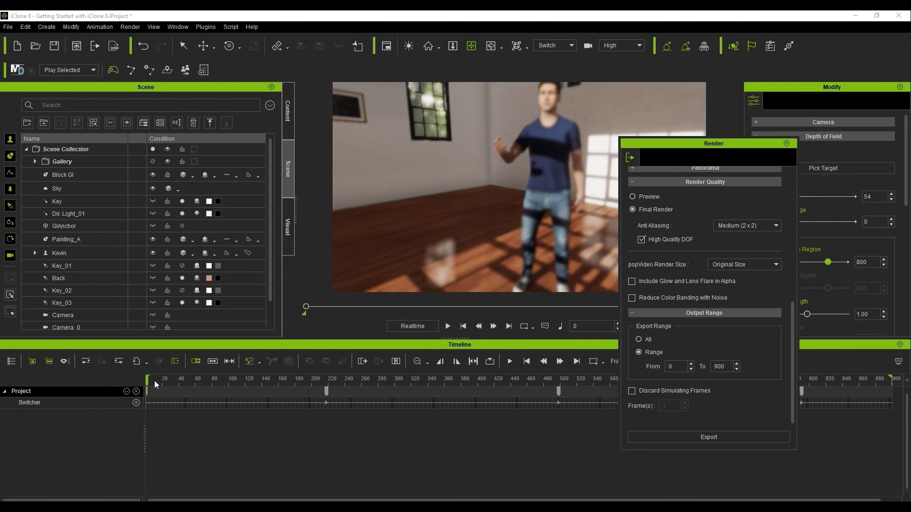
{"action": "left_click", "coordinate": [757, 440]}
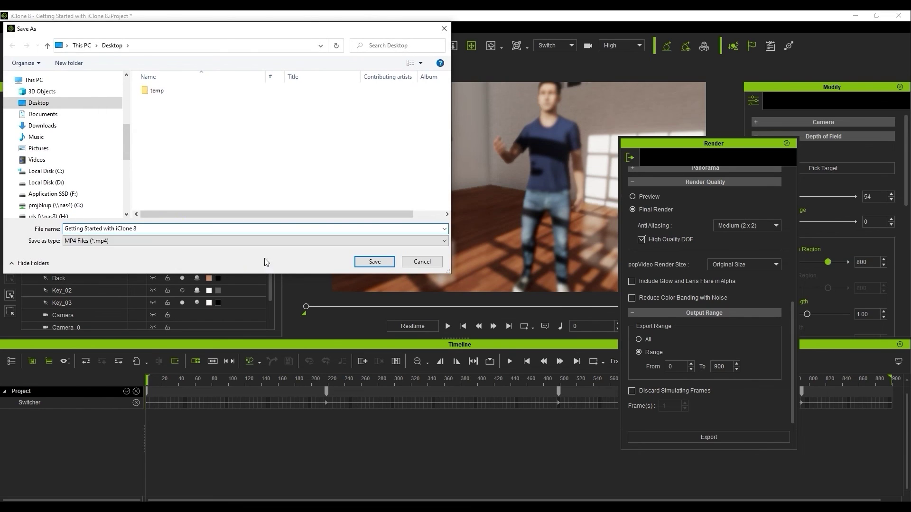
{"action": "left_click", "coordinate": [390, 263]}
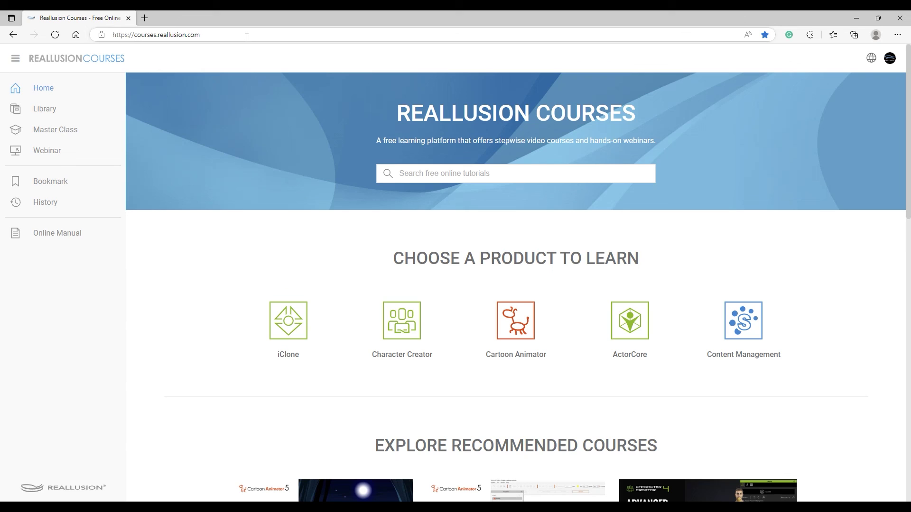
Open the Reallusion Courses Library and filter the product list to iClone, showing 460 results
{"action": "left_click", "coordinate": [245, 35]}
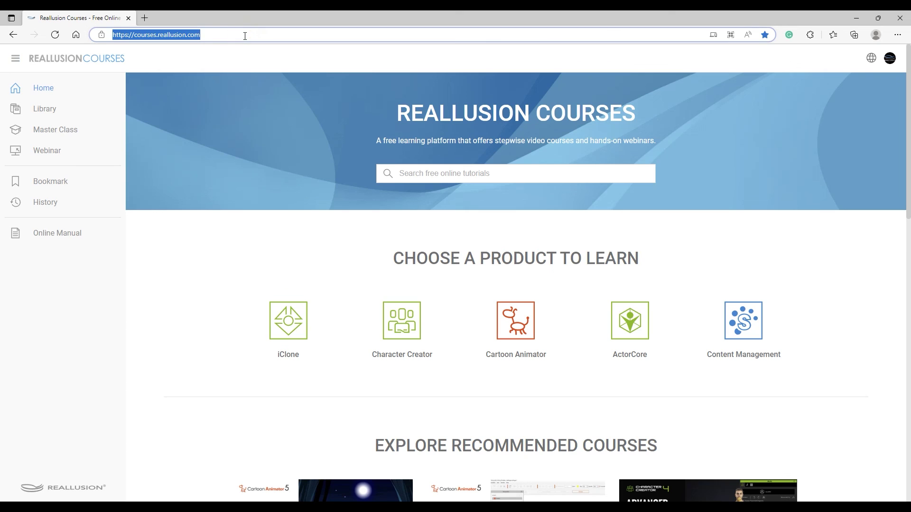
{"action": "left_click", "coordinate": [242, 48]}
{"action": "left_click", "coordinate": [83, 117]}
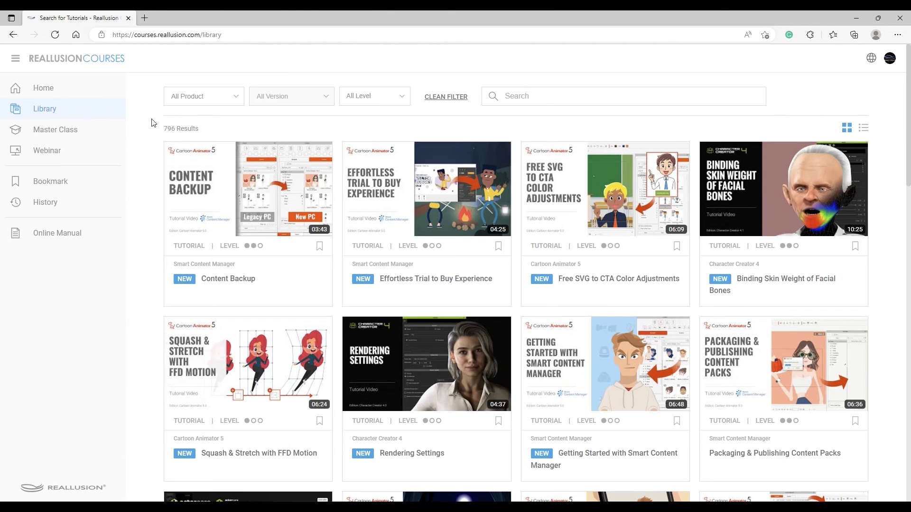
{"action": "left_click", "coordinate": [230, 100]}
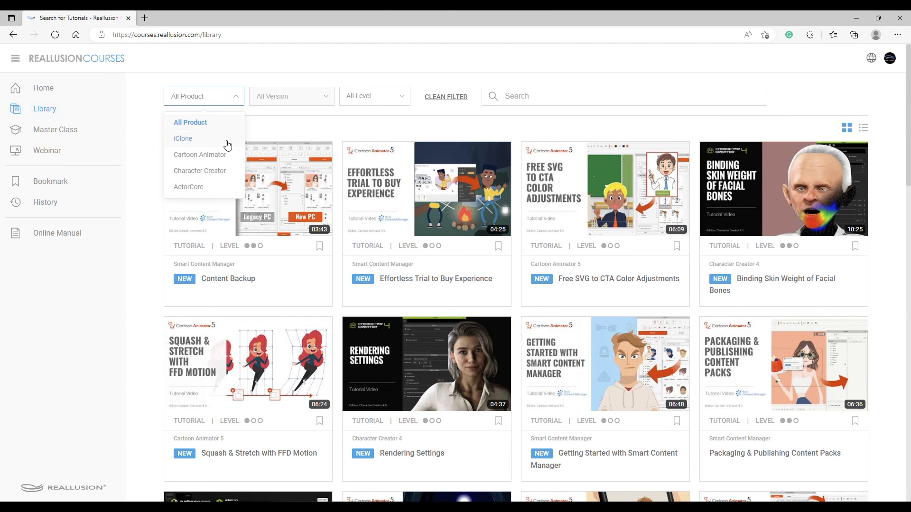
{"action": "left_click", "coordinate": [220, 144]}
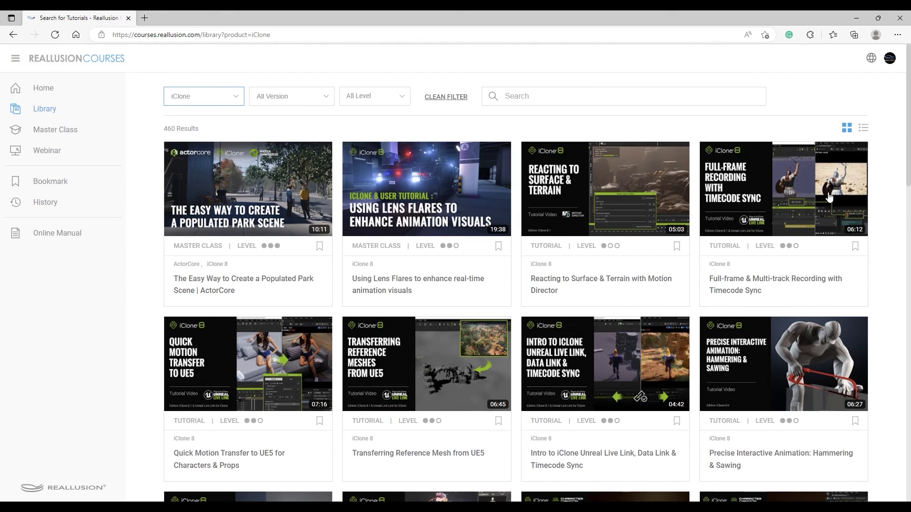